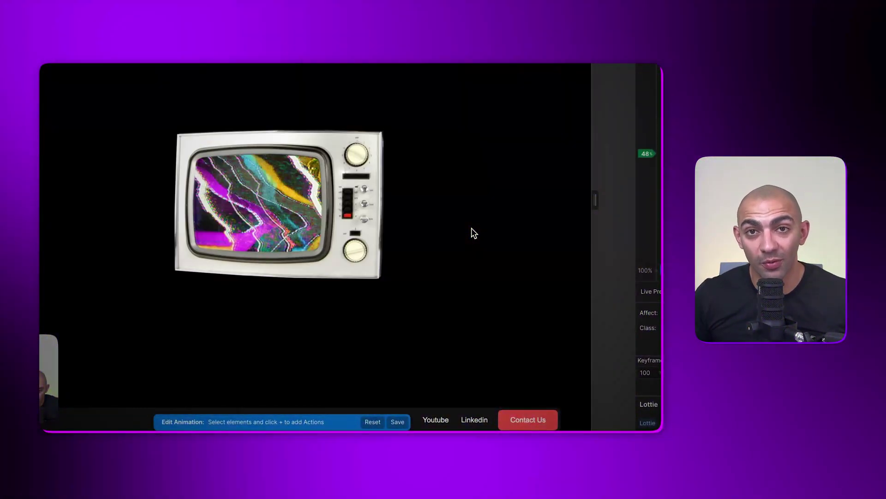
Scroll through LottieFiles' community animation listings down toward the pagination.
{"action": "scroll", "coordinate": [474, 233], "scroll_direction": "down", "scroll_amount": 5}
{"action": "scroll", "coordinate": [475, 232], "scroll_direction": "up", "scroll_amount": 5}
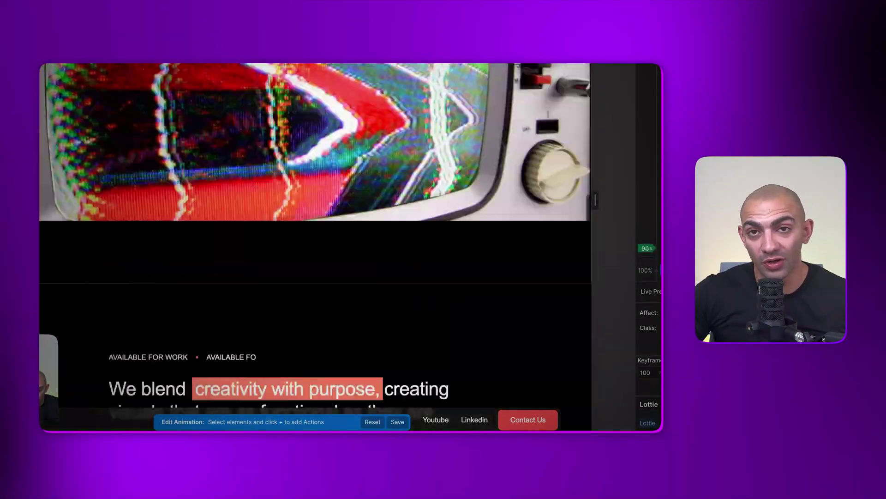
{"action": "scroll", "coordinate": [474, 233], "scroll_direction": "down", "scroll_amount": 6}
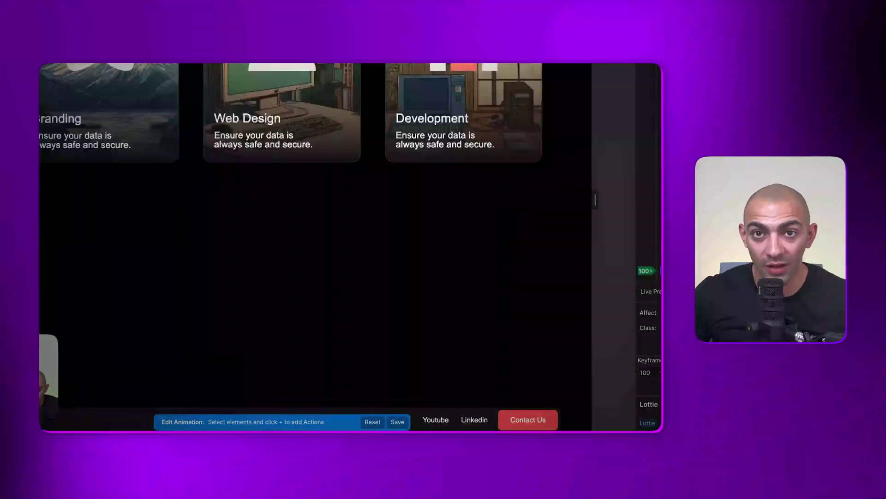
{"action": "scroll", "coordinate": [474, 232], "scroll_direction": "up", "scroll_amount": 6}
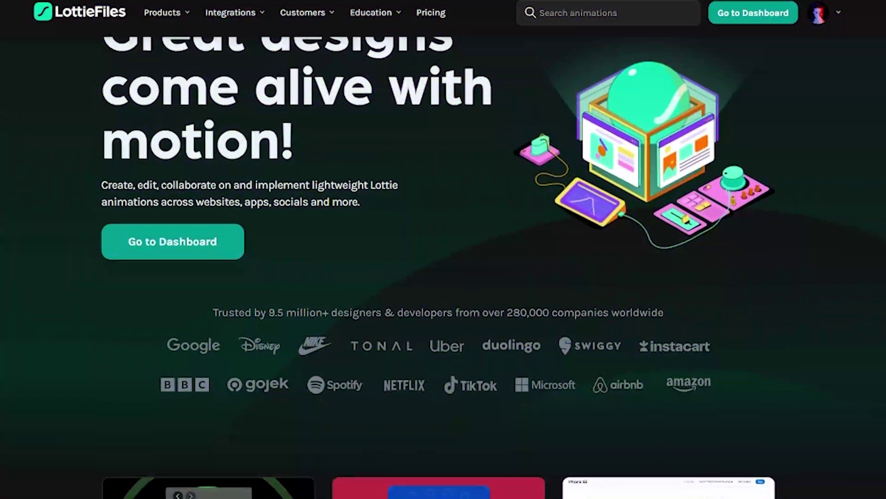
{"action": "scroll", "coordinate": [443, 249], "scroll_direction": "down", "scroll_amount": 4}
{"action": "scroll", "coordinate": [443, 249], "scroll_direction": "down", "scroll_amount": 10}
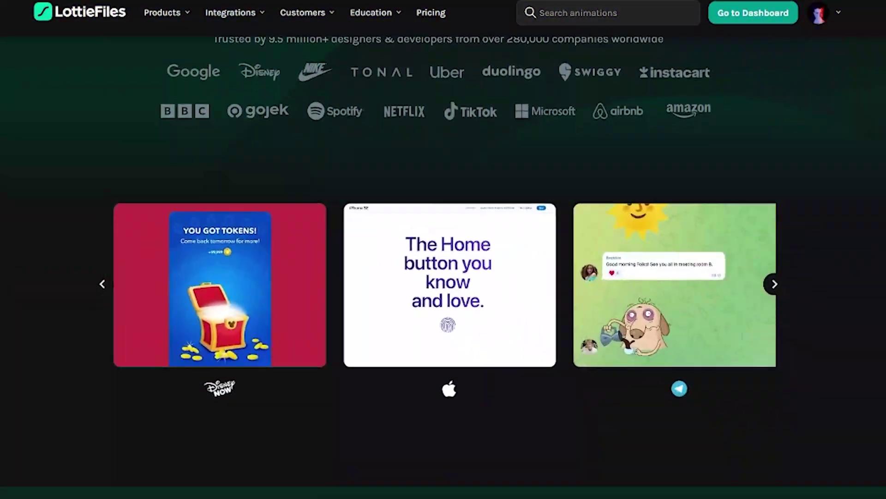
{"action": "scroll", "coordinate": [443, 249], "scroll_direction": "down", "scroll_amount": 10}
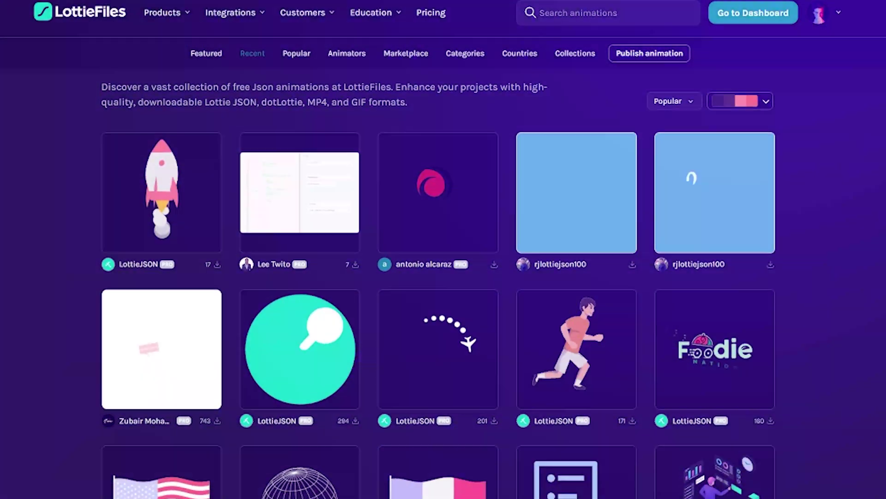
{"action": "scroll", "coordinate": [443, 250], "scroll_direction": "down", "scroll_amount": 2}
{"action": "scroll", "coordinate": [443, 249], "scroll_direction": "down", "scroll_amount": 6}
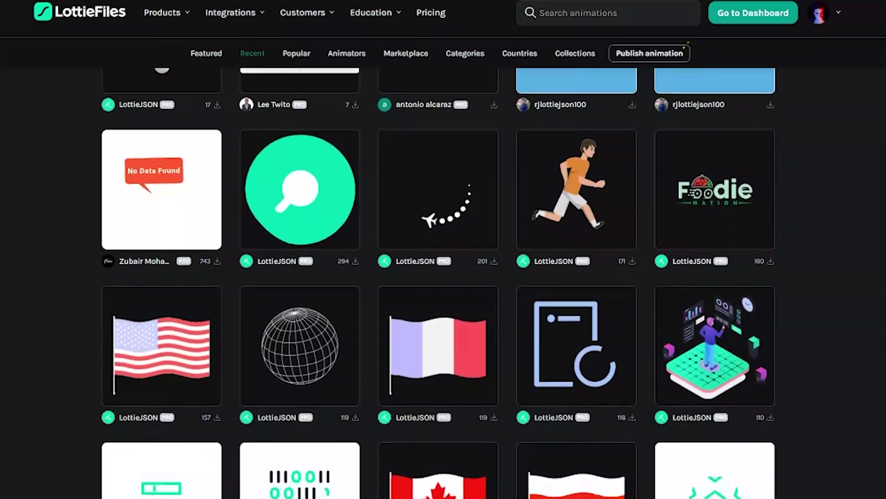
{"action": "scroll", "coordinate": [443, 250], "scroll_direction": "down", "scroll_amount": 2}
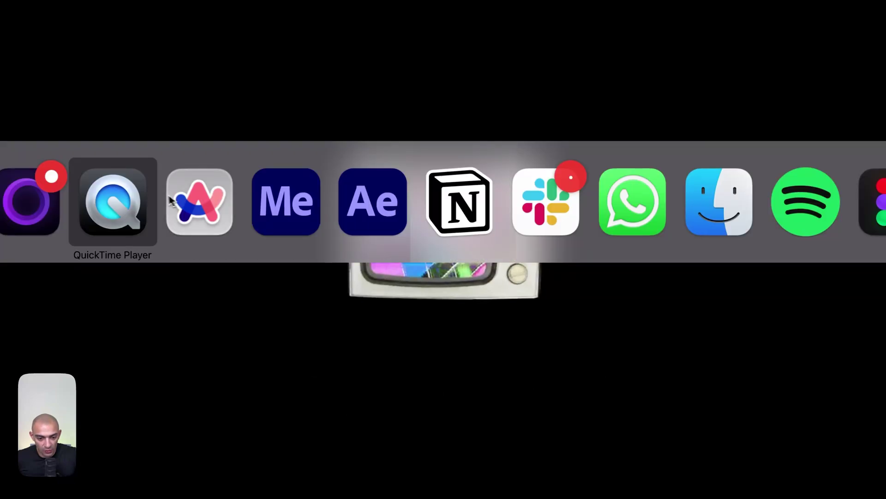
{"action": "left_click", "coordinate": [195, 200]}
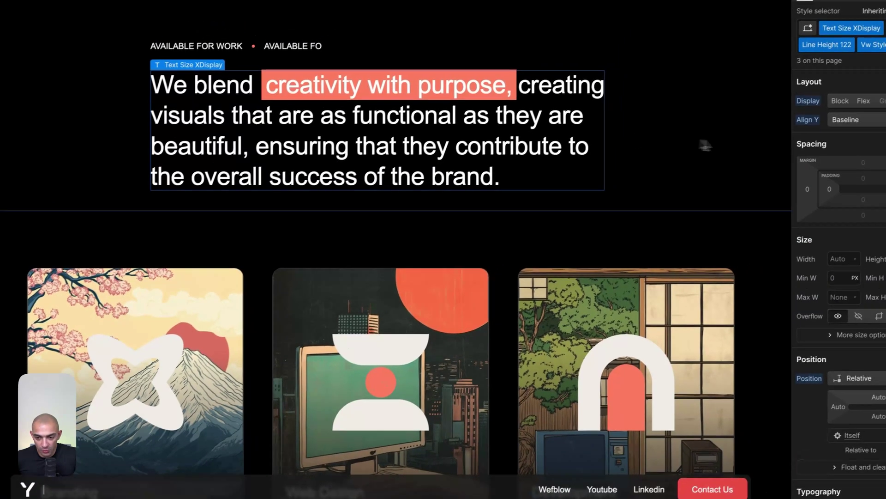
{"action": "left_click", "coordinate": [797, 136]}
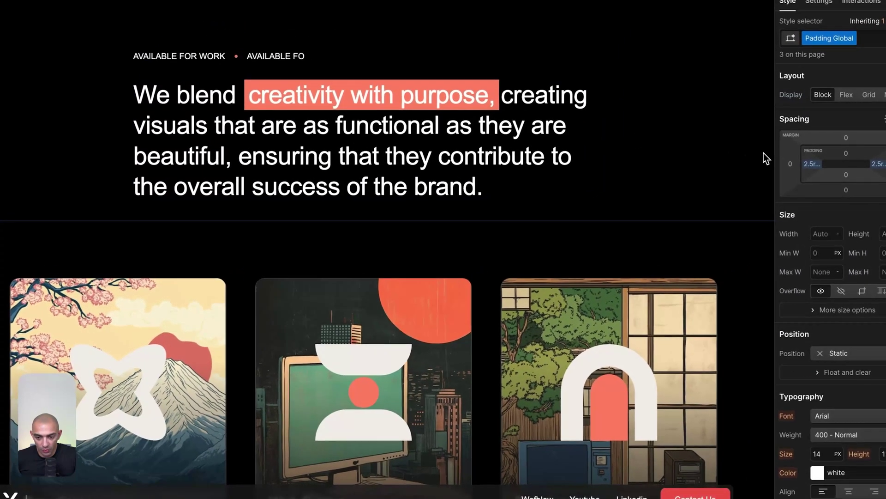
{"action": "scroll", "coordinate": [531, 205], "scroll_direction": "down", "scroll_amount": 15}
{"action": "scroll", "coordinate": [519, 199], "scroll_direction": "up", "scroll_amount": 15}
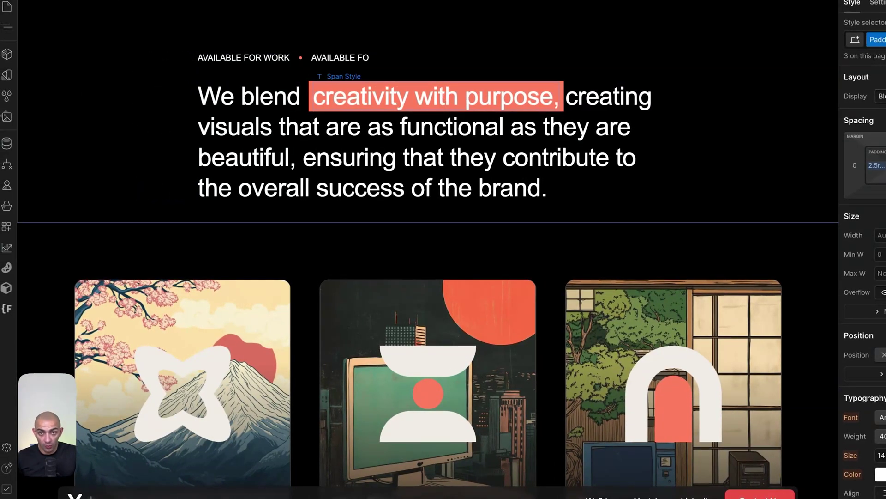
{"action": "key", "text": "super+Tab"}
{"action": "key", "text": "super+Tab"}
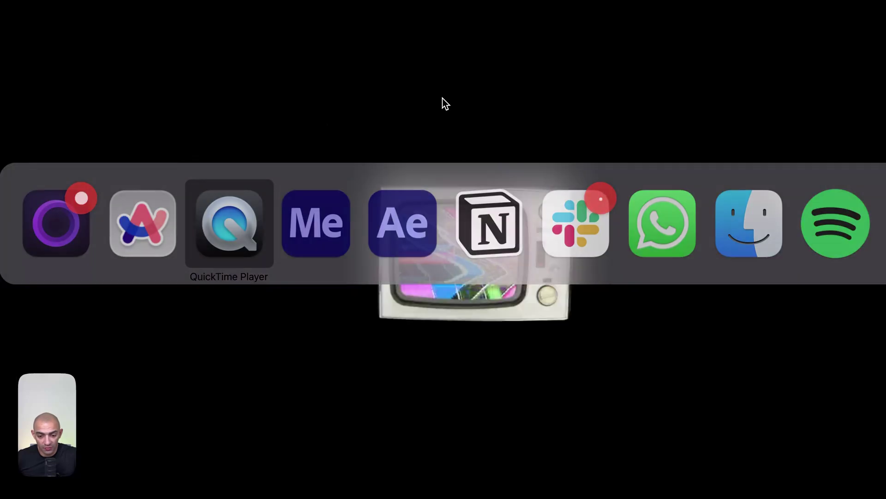
Replay the TV animation video in QuickTime Player from the beginning.
{"action": "key", "text": "space"}
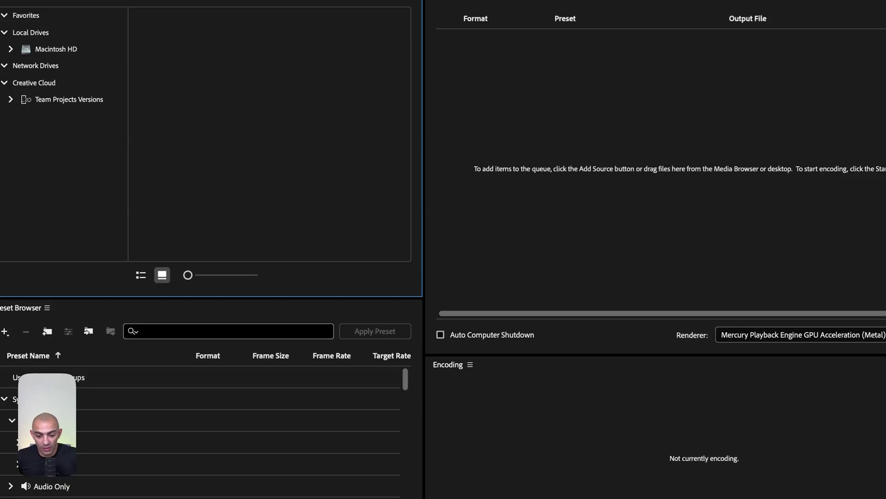
Add 3D Product Video 1080p.mp4 from the Lottie Files folder to the queue as a JPEG export.
{"action": "left_click", "coordinate": [649, 284]}
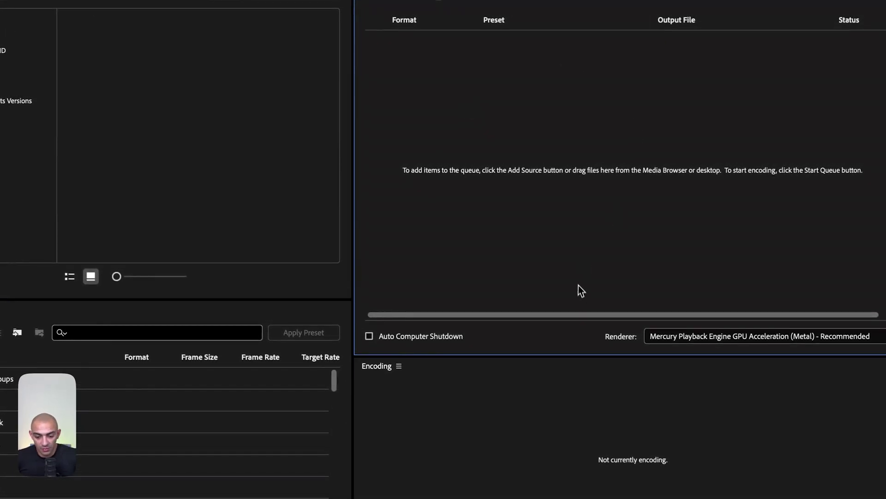
{"action": "left_click", "coordinate": [792, 498]}
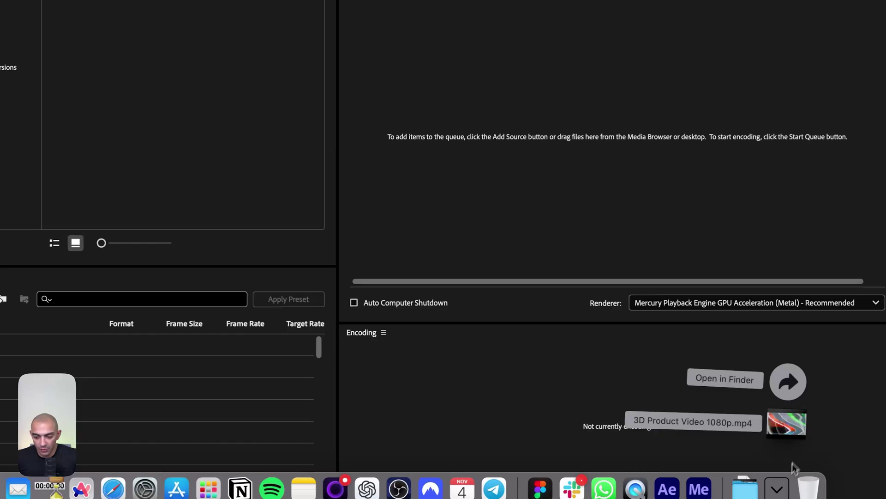
{"action": "left_click_drag", "start_coordinate": [794, 435], "coordinate": [515, 122]}
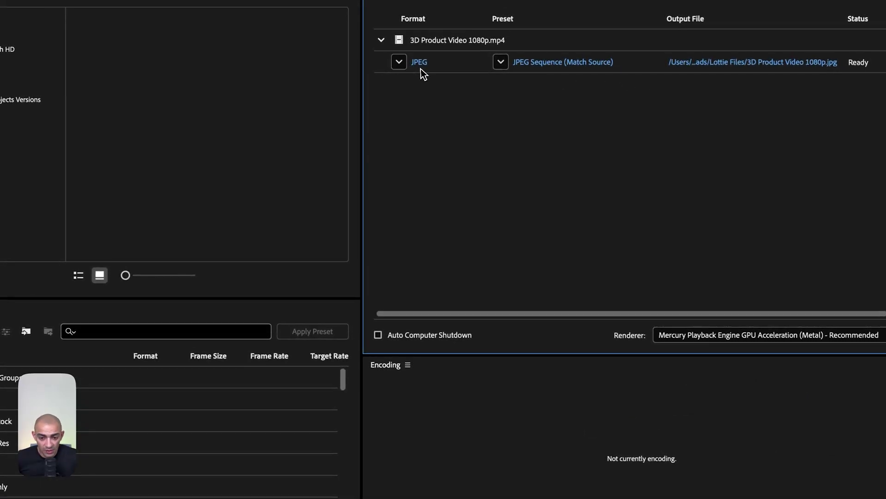
{"action": "left_click", "coordinate": [400, 63]}
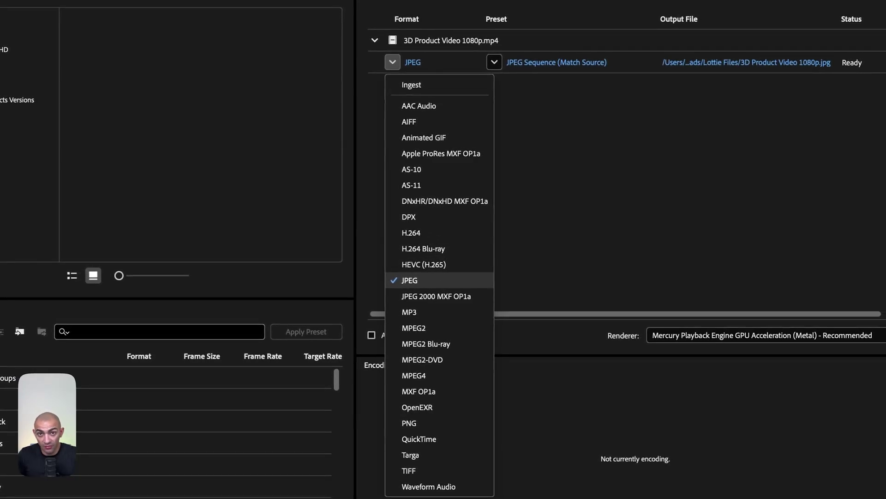
{"action": "left_click", "coordinate": [478, 279]}
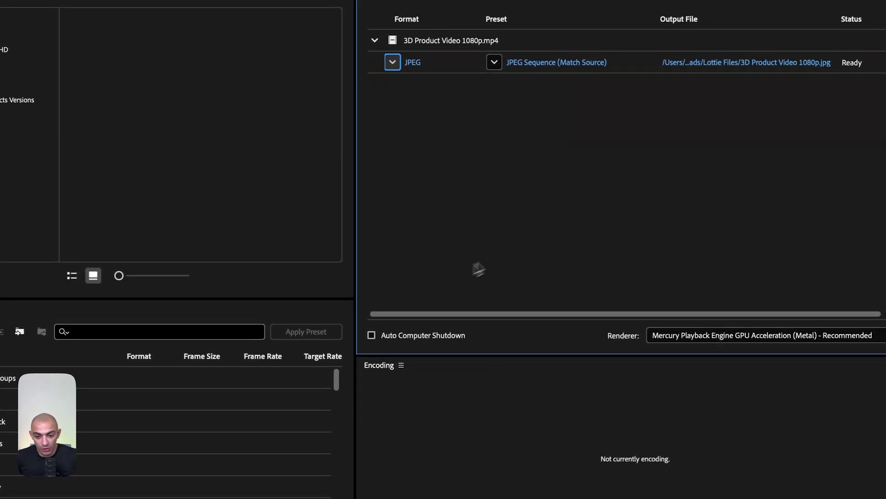
Set the JPEG export's output location to the Lottie Files folder.
{"action": "left_click", "coordinate": [746, 64]}
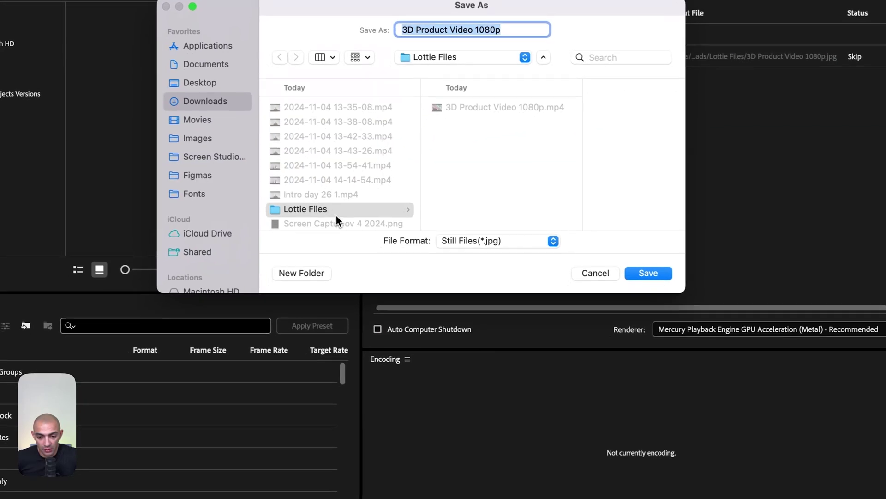
{"action": "left_click", "coordinate": [338, 211]}
{"action": "left_click", "coordinate": [649, 272]}
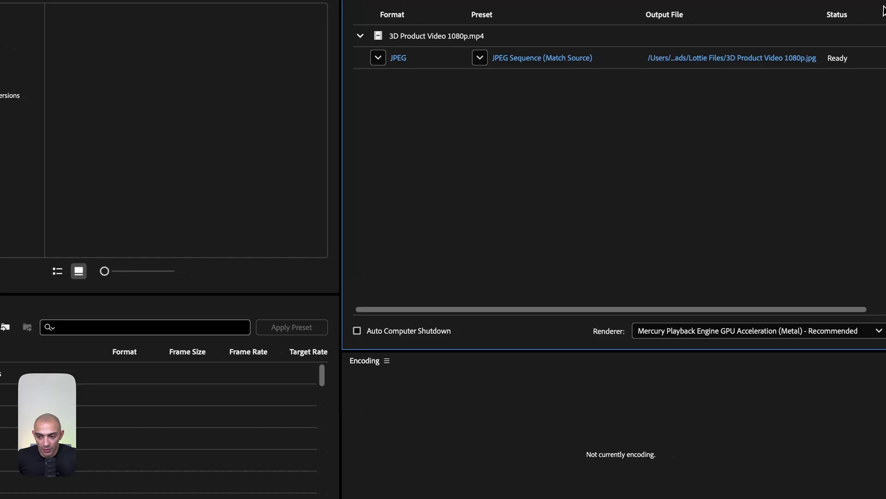
Render the queued export and check the numbered JPG frames in the Lottie Files folder.
{"action": "left_click", "coordinate": [883, 2]}
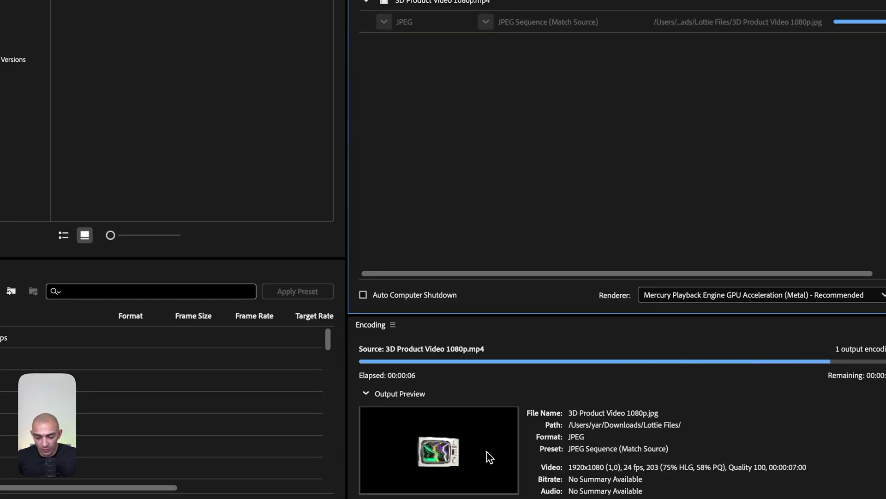
{"action": "mouse_move", "coordinate": [641, 497]}
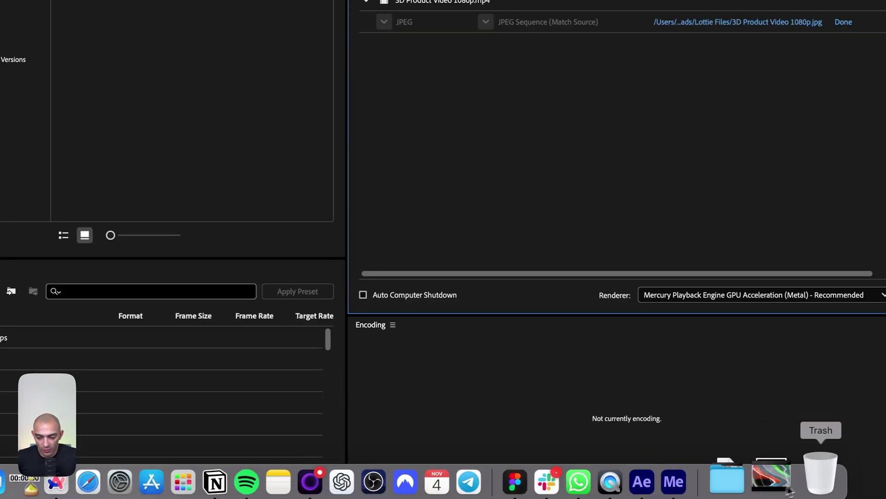
{"action": "left_click", "coordinate": [792, 486]}
{"action": "scroll", "coordinate": [527, 171], "scroll_direction": "down", "scroll_amount": 10}
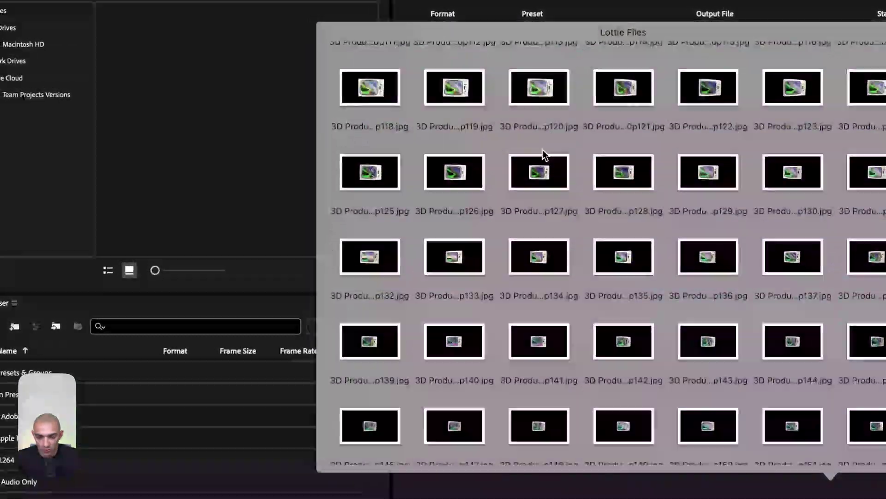
{"action": "scroll", "coordinate": [543, 151], "scroll_direction": "down", "scroll_amount": 5}
{"action": "scroll", "coordinate": [543, 151], "scroll_direction": "up", "scroll_amount": 20}
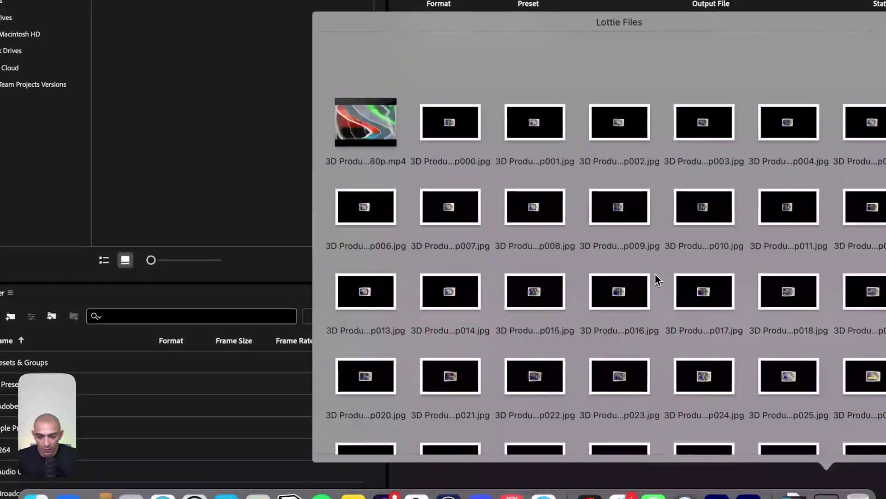
{"action": "scroll", "coordinate": [655, 277], "scroll_direction": "down", "scroll_amount": 15}
{"action": "scroll", "coordinate": [655, 277], "scroll_direction": "up", "scroll_amount": 20}
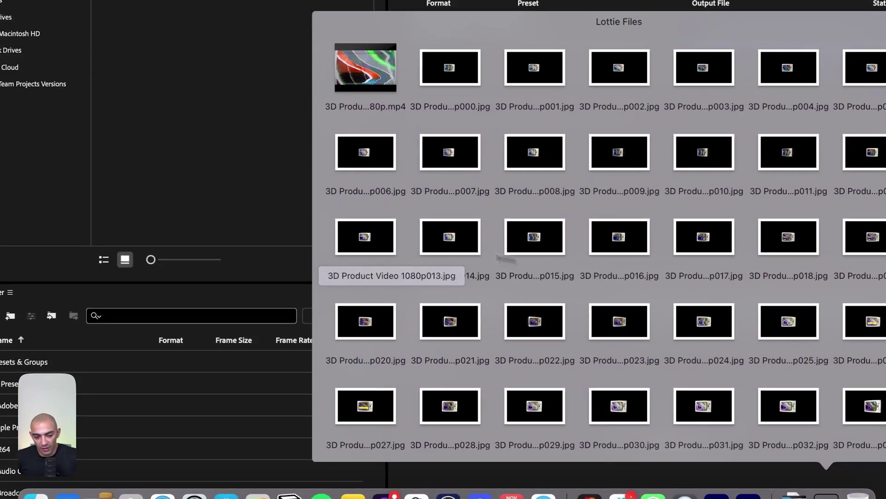
Start a new empty After Effects project and open the Lottie Files folder in Finder.
{"action": "left_click", "coordinate": [233, 190]}
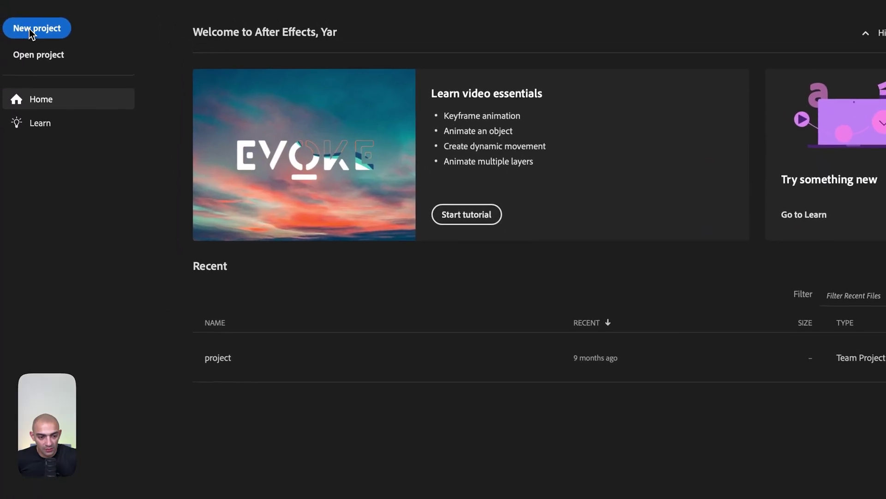
{"action": "left_click", "coordinate": [31, 32]}
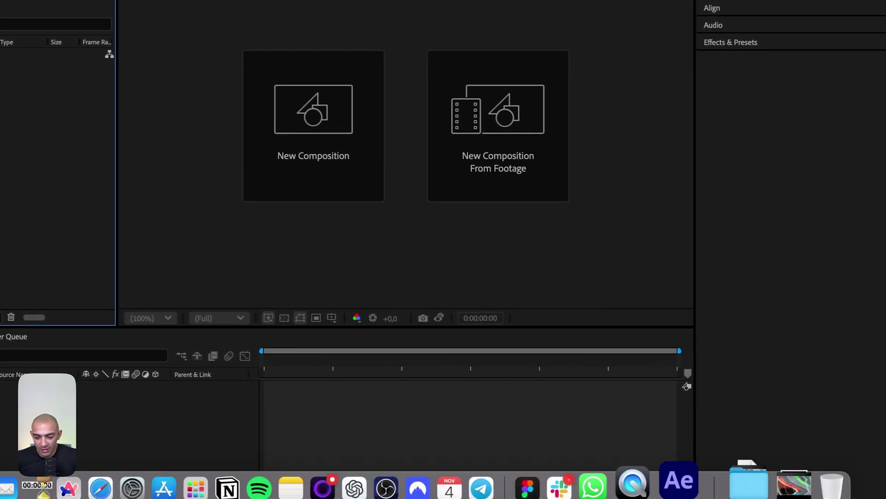
{"action": "left_click", "coordinate": [760, 482]}
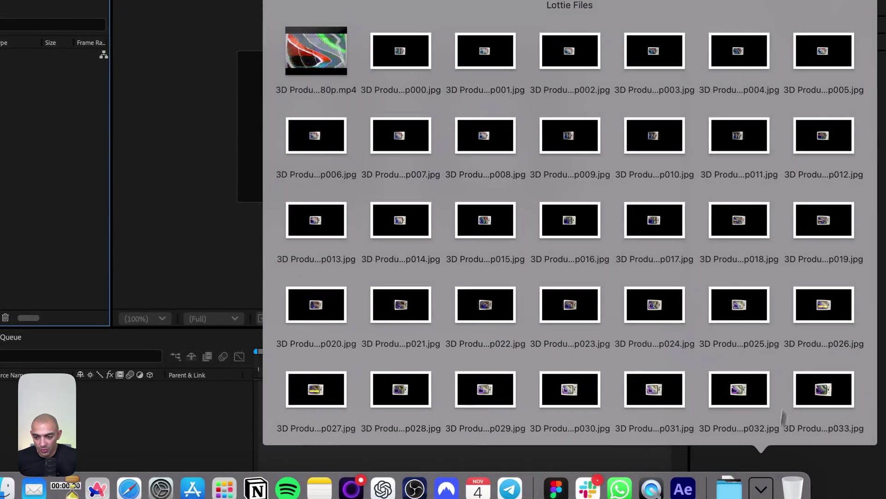
{"action": "right_click", "coordinate": [775, 489]}
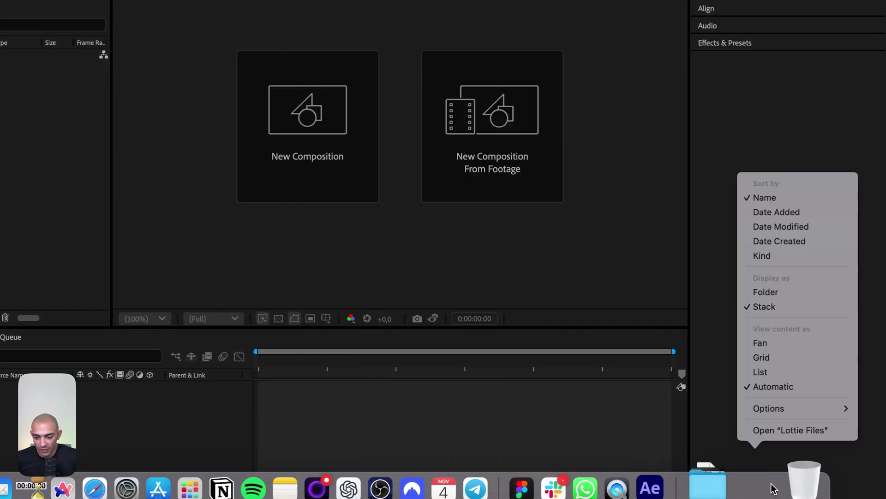
{"action": "left_click", "coordinate": [770, 435]}
Select frames 084 through the last one and move them to the Trash.
{"action": "scroll", "coordinate": [410, 76], "scroll_direction": "down", "scroll_amount": 20}
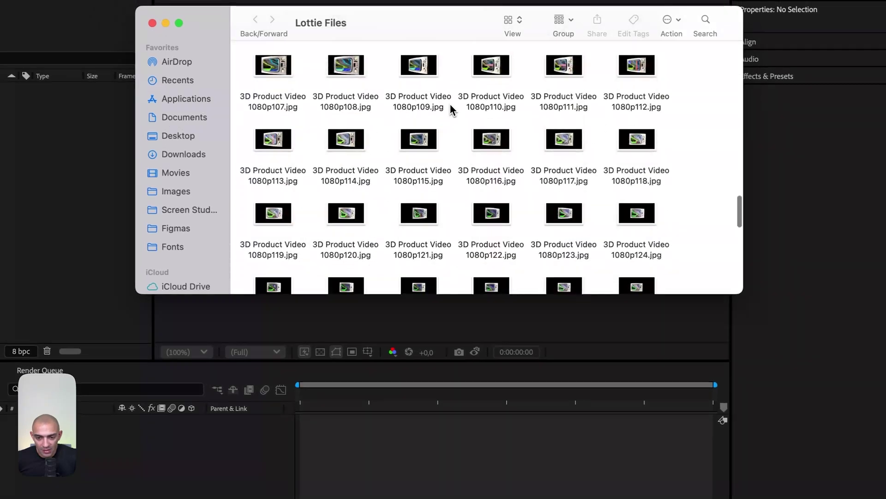
{"action": "scroll", "coordinate": [507, 162], "scroll_direction": "down", "scroll_amount": 1}
{"action": "left_click_drag", "start_coordinate": [676, 292], "coordinate": [683, 229]}
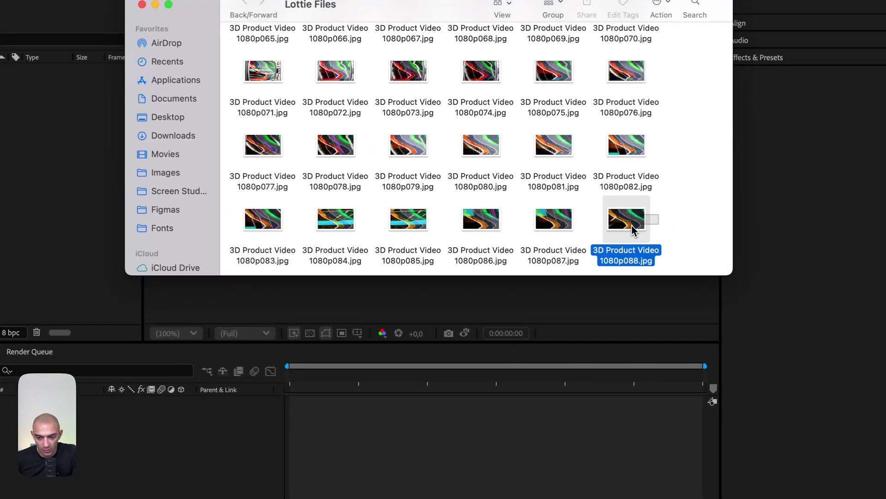
{"action": "left_click_drag", "start_coordinate": [377, 229], "coordinate": [288, 157]}
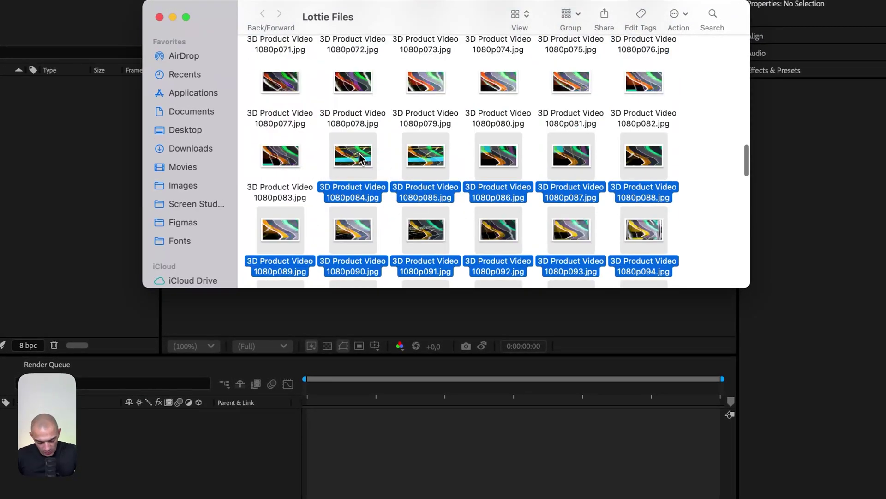
{"action": "key", "text": "super+BackSpace"}
Drag all 84 remaining frames (000–083) into the After Effects Project panel.
{"action": "scroll", "coordinate": [547, 223], "scroll_direction": "up", "scroll_amount": 10}
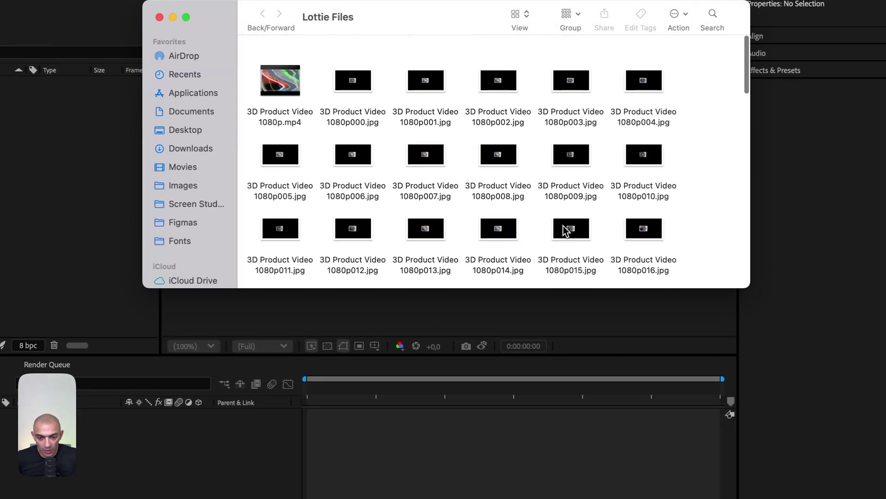
{"action": "scroll", "coordinate": [564, 229], "scroll_direction": "down", "scroll_amount": 10}
{"action": "key", "text": "super+a"}
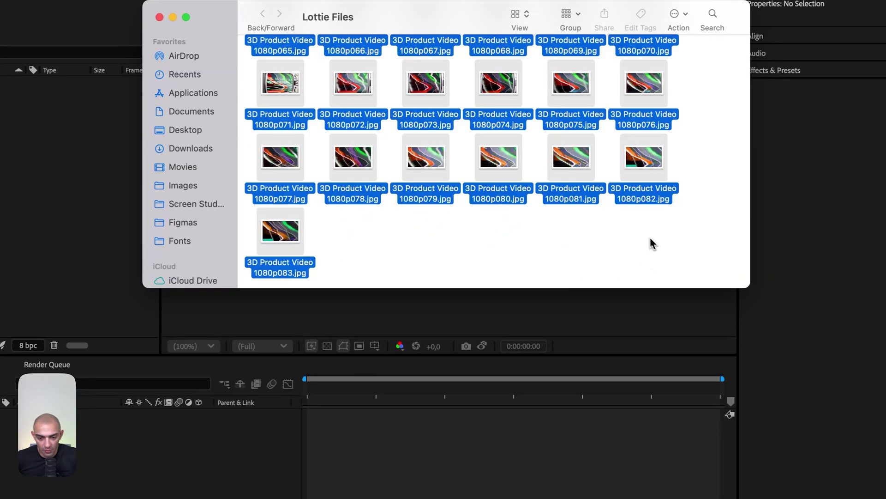
{"action": "scroll", "coordinate": [653, 243], "scroll_direction": "up", "scroll_amount": 10}
{"action": "left_click_drag", "start_coordinate": [327, 83], "coordinate": [105, 145]}
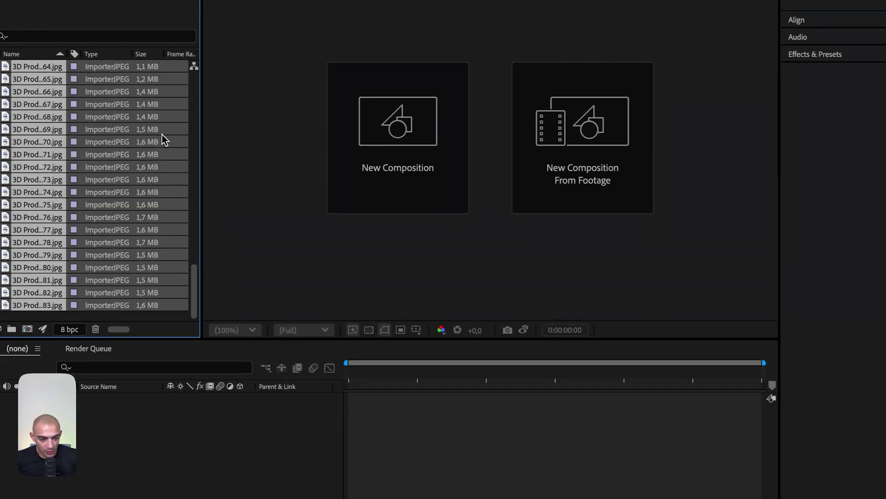
Drag the imported frames onto the New Composition icon to build a composition from them.
{"action": "left_click_drag", "start_coordinate": [35, 136], "coordinate": [228, 442]}
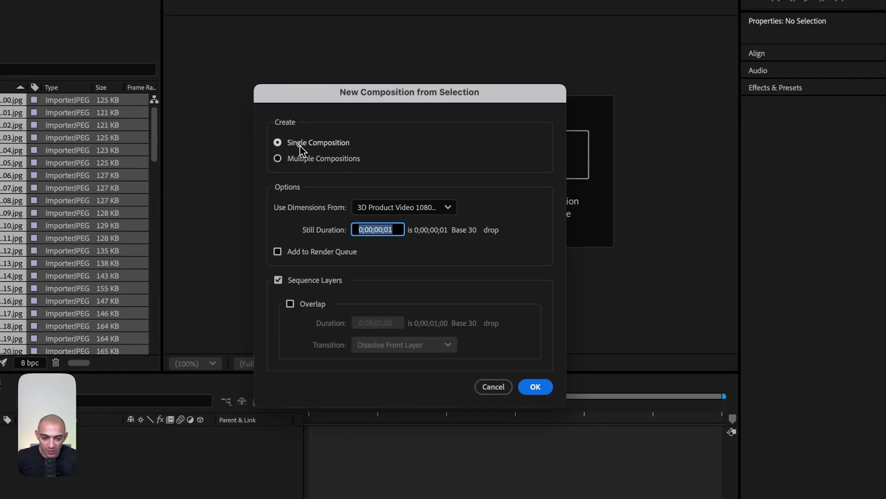
Create one composition sized from frame 000 with 1-frame sequenced layers, then preview it.
{"action": "left_click", "coordinate": [369, 206]}
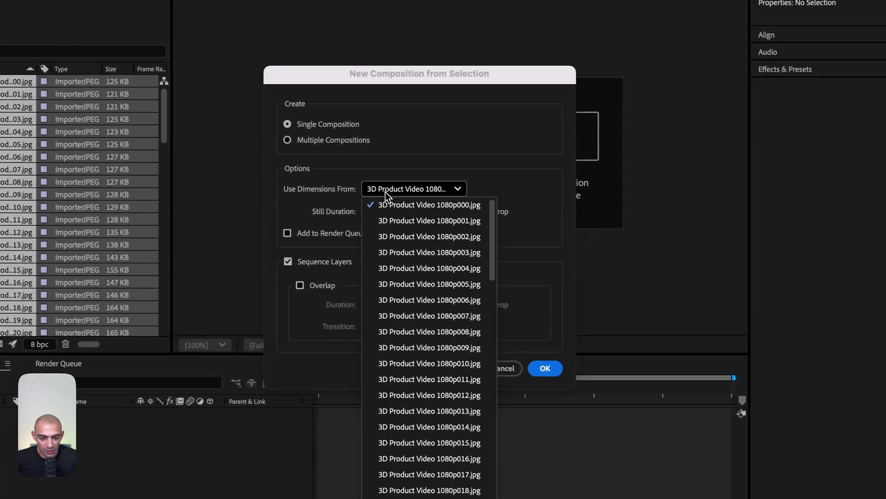
{"action": "left_click", "coordinate": [415, 198]}
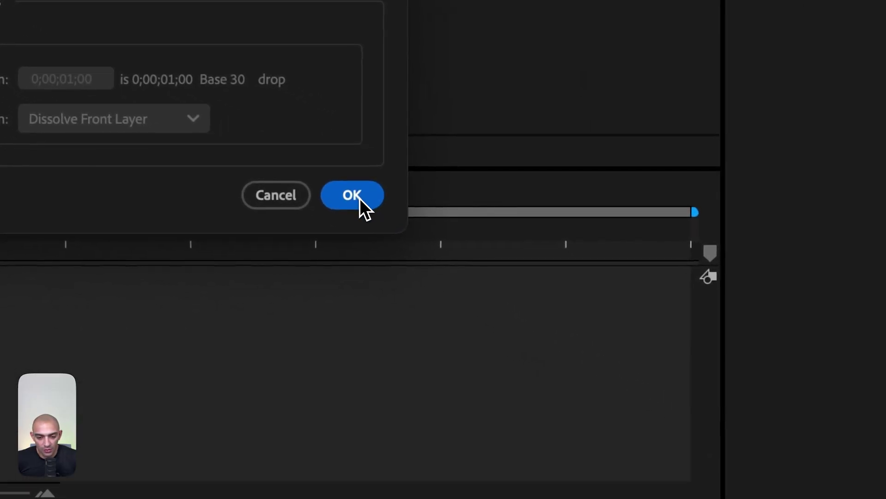
{"action": "left_click", "coordinate": [358, 197]}
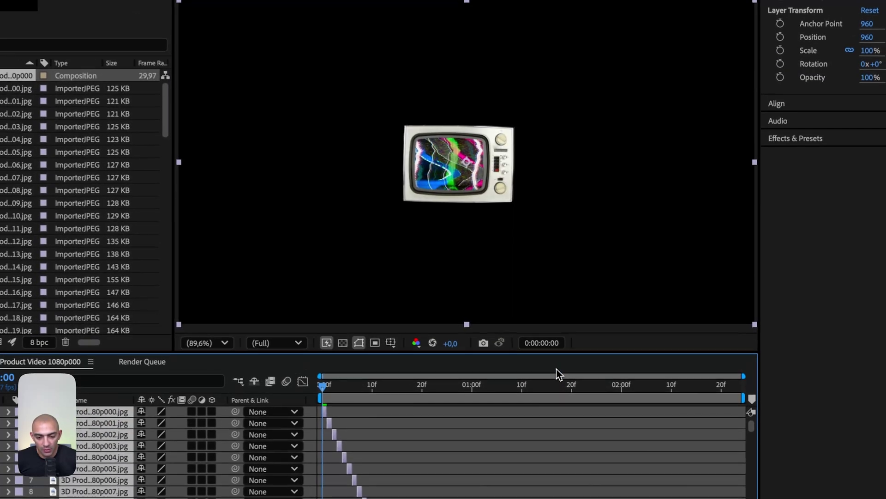
{"action": "key", "text": "space"}
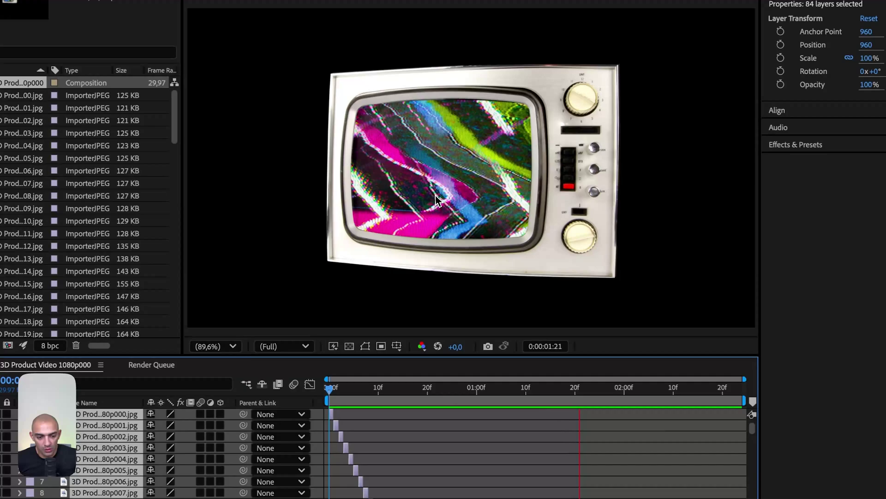
Stop the preview at frame 14 and launch Bodymovin from Window > Extensions.
{"action": "key", "text": "space"}
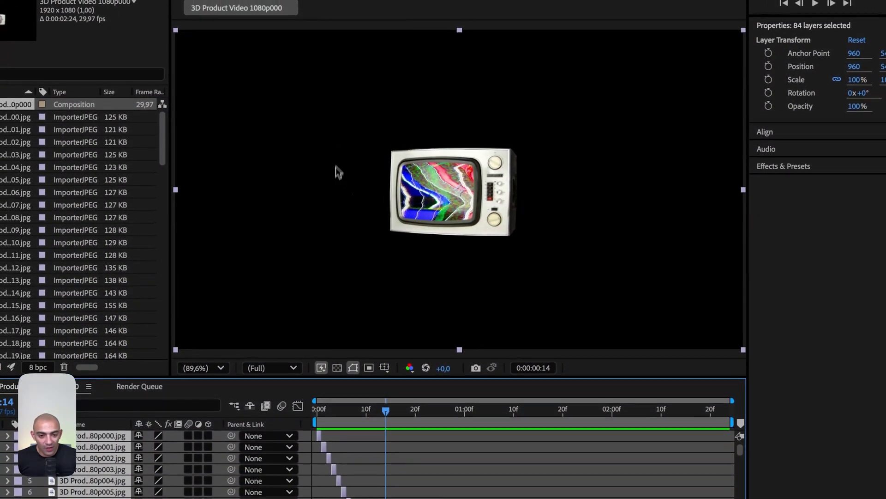
{"action": "left_click", "coordinate": [323, 0]}
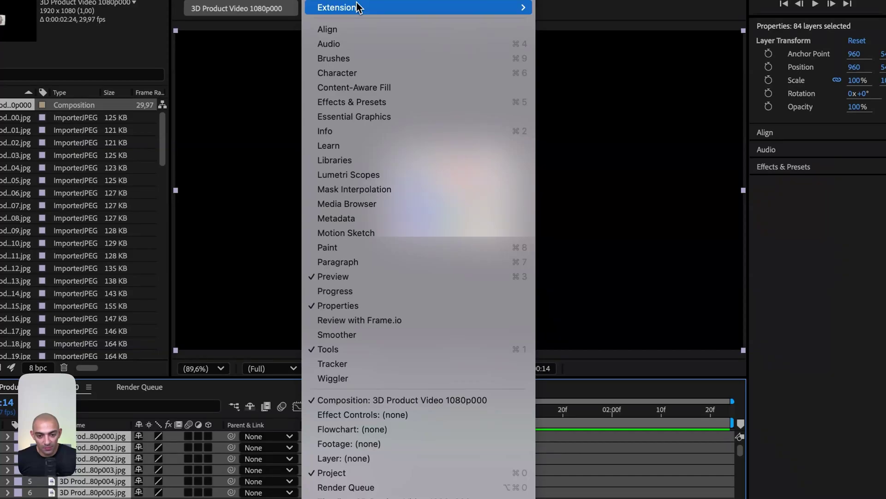
{"action": "mouse_move", "coordinate": [529, 8]}
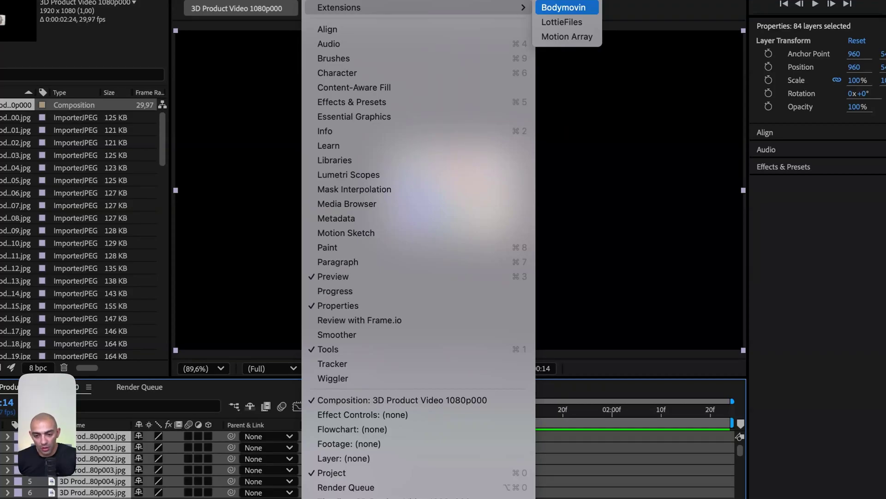
{"action": "left_click", "coordinate": [558, 9]}
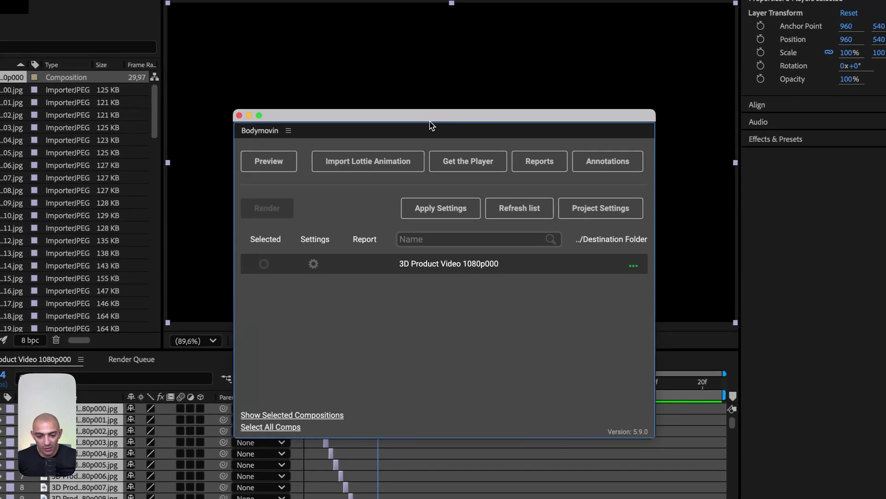
In Bodymovin, give the 3D Product Video comp compression 80 and embed its images in the JSON.
{"action": "left_click_drag", "start_coordinate": [431, 125], "coordinate": [369, 62]}
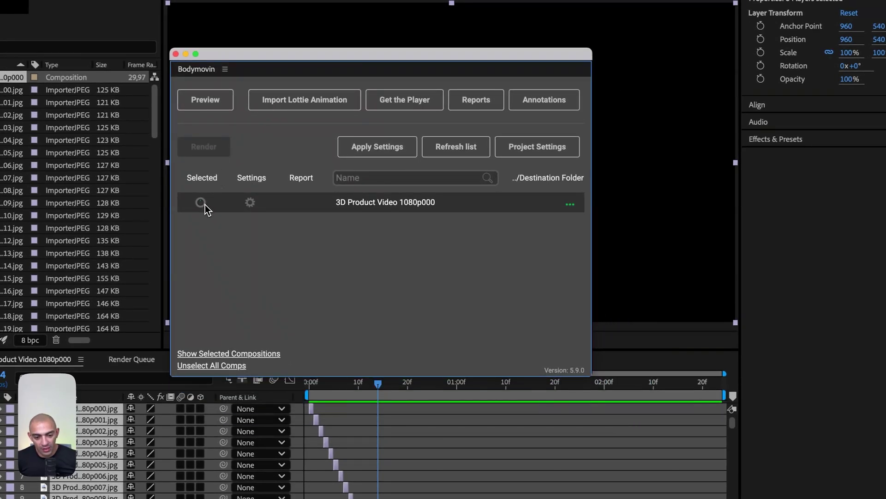
{"action": "left_click", "coordinate": [250, 203]}
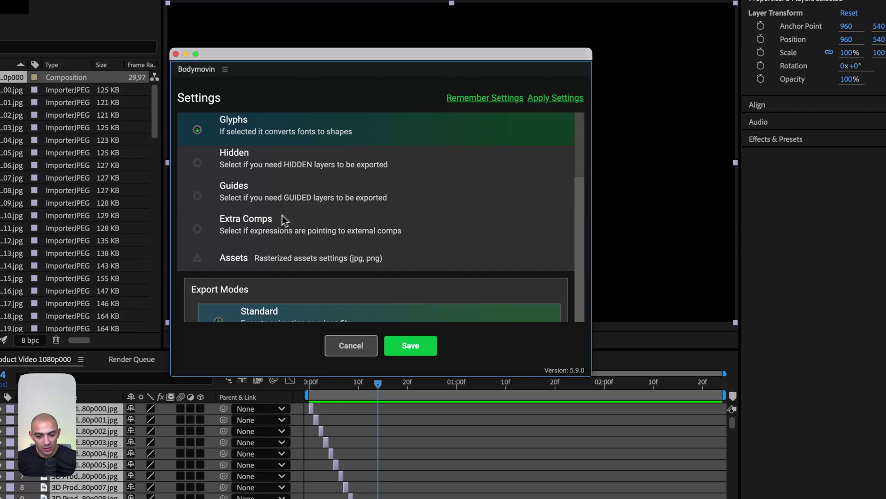
{"action": "scroll", "coordinate": [284, 221], "scroll_direction": "down", "scroll_amount": 3}
{"action": "left_click", "coordinate": [212, 193]}
{"action": "scroll", "coordinate": [367, 219], "scroll_direction": "down", "scroll_amount": 5}
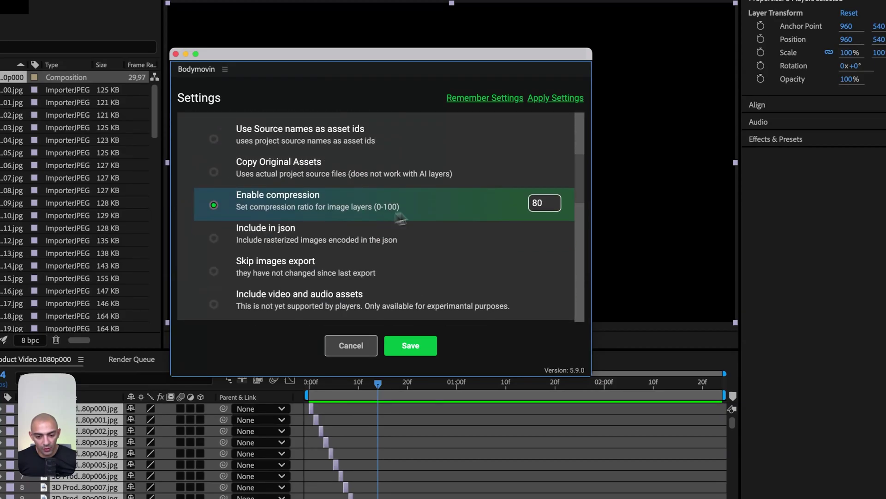
{"action": "left_click", "coordinate": [217, 245]}
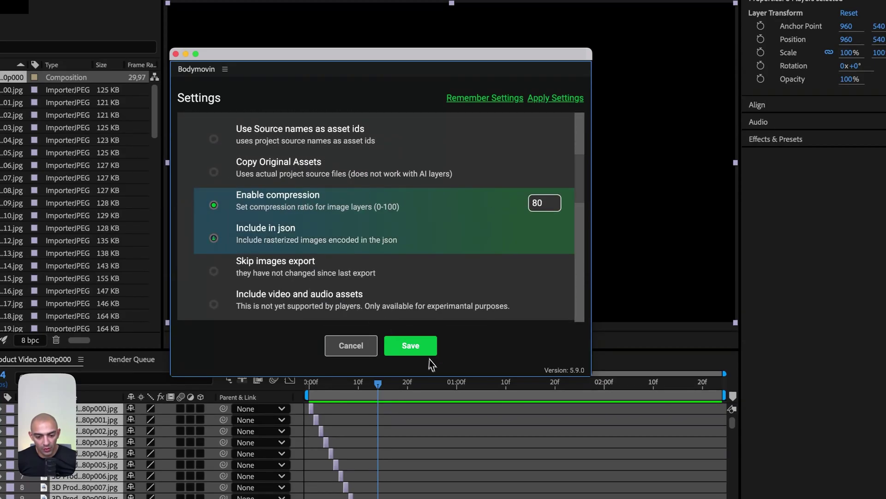
{"action": "left_click", "coordinate": [411, 346]}
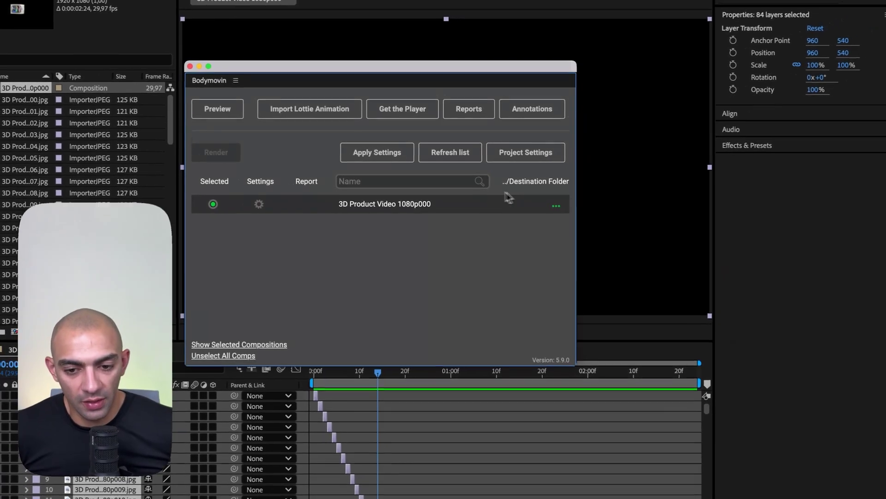
Export to data.json in the Lottie Files folder, render, and dismiss the Render Failed result.
{"action": "left_click", "coordinate": [571, 204]}
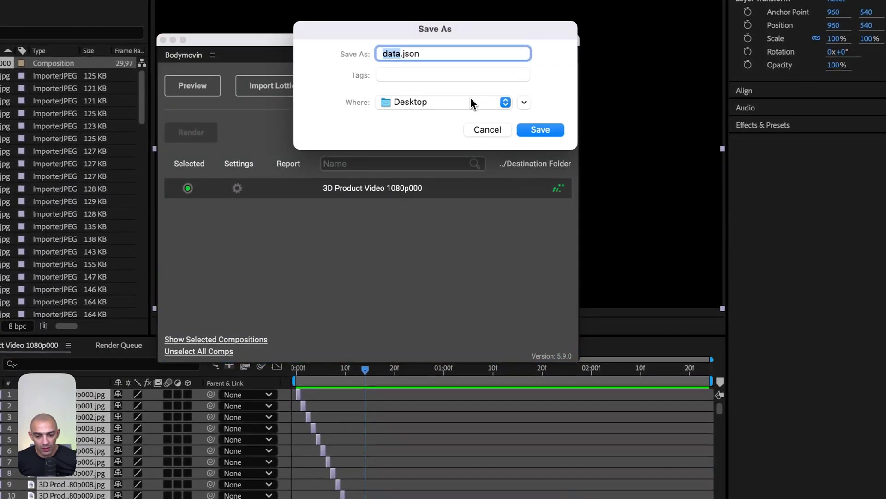
{"action": "left_click", "coordinate": [471, 102]}
{"action": "left_click", "coordinate": [452, 387]}
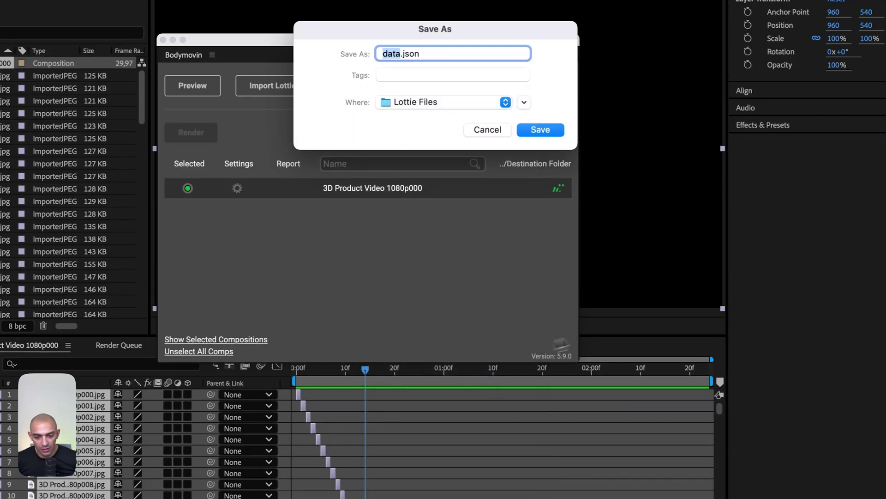
{"action": "left_click", "coordinate": [554, 132]}
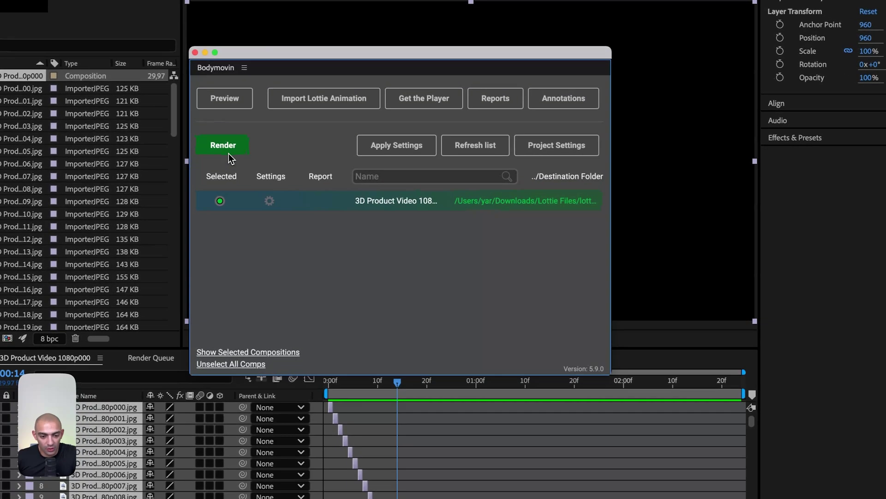
{"action": "left_click", "coordinate": [198, 139]}
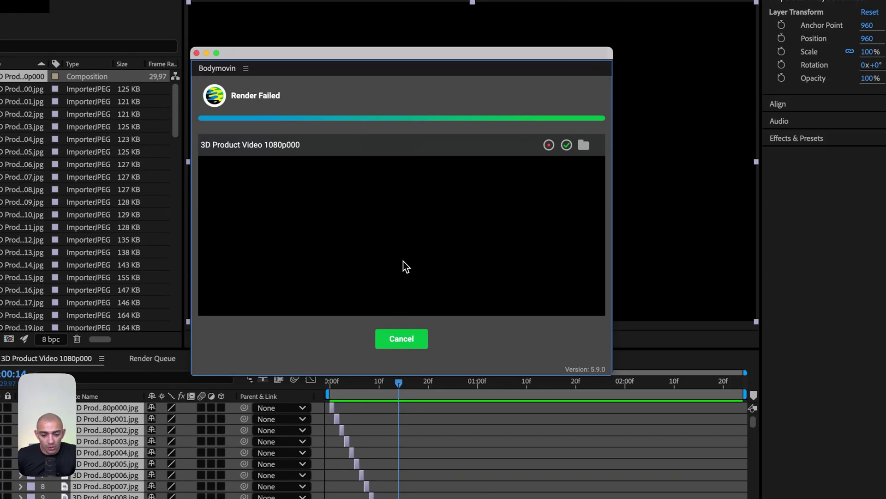
{"action": "left_click", "coordinate": [401, 338]}
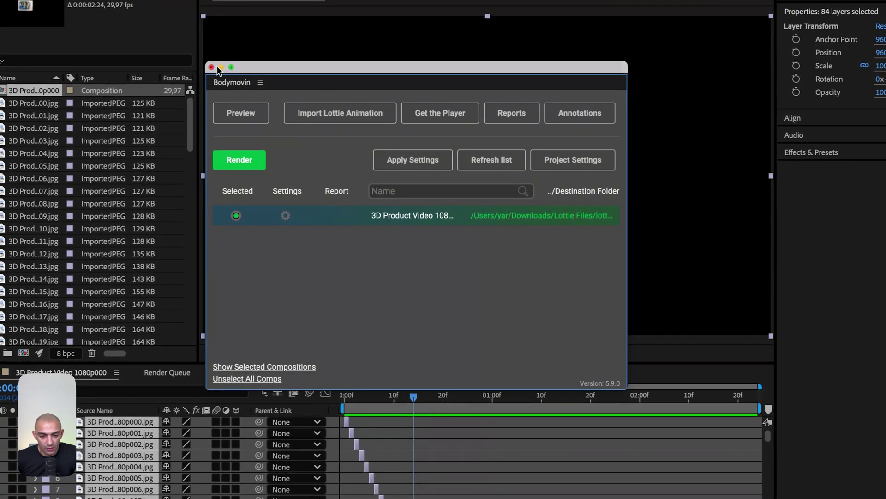
Close Bodymovin and enable 'Allow Scripts to Write Files and Access Network' in Scripting & Expressions preferences.
{"action": "left_click", "coordinate": [218, 67]}
{"action": "left_click", "coordinate": [46, 0]}
{"action": "mouse_move", "coordinate": [47, 18]}
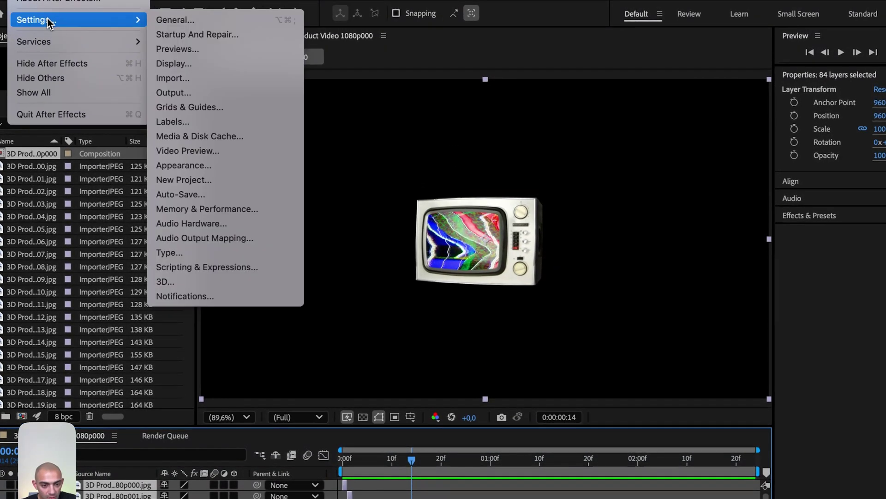
{"action": "left_click", "coordinate": [187, 268]}
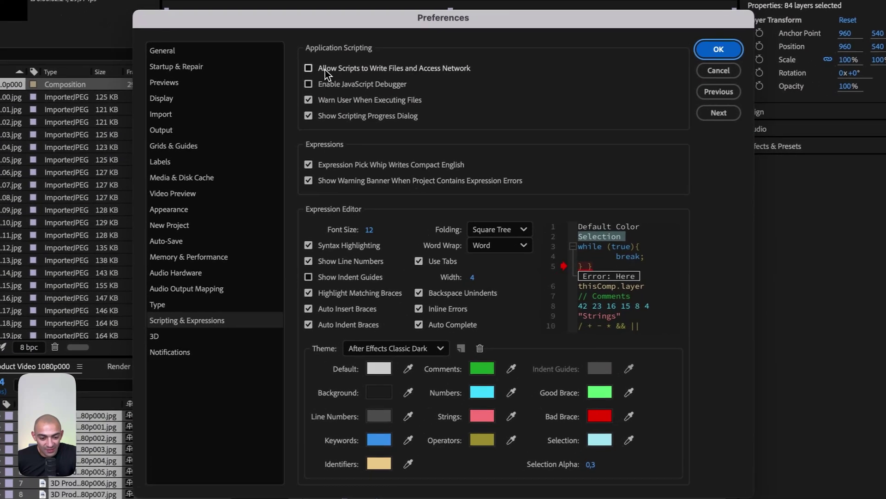
{"action": "left_click", "coordinate": [162, 334]}
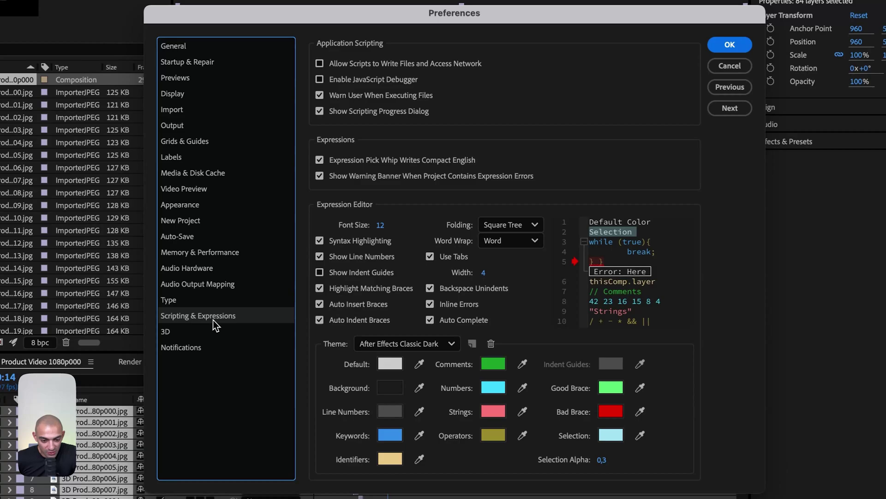
{"action": "left_click", "coordinate": [319, 64]}
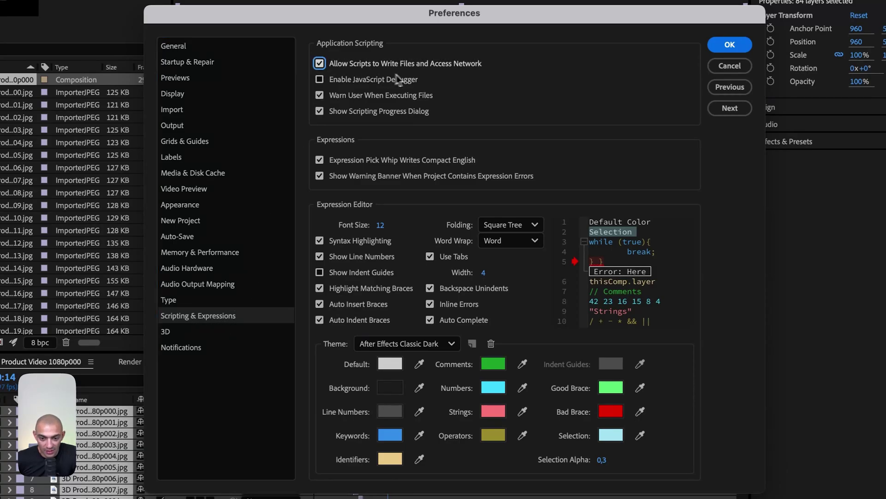
{"action": "left_click", "coordinate": [724, 48]}
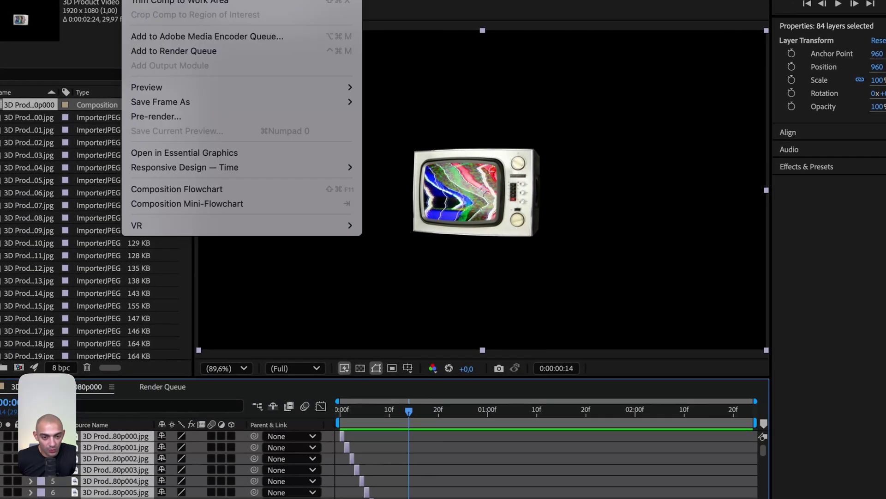
Reopen Bodymovin, set image compression to 60 with images in JSON, and render the comp again.
{"action": "mouse_move", "coordinate": [339, 0]}
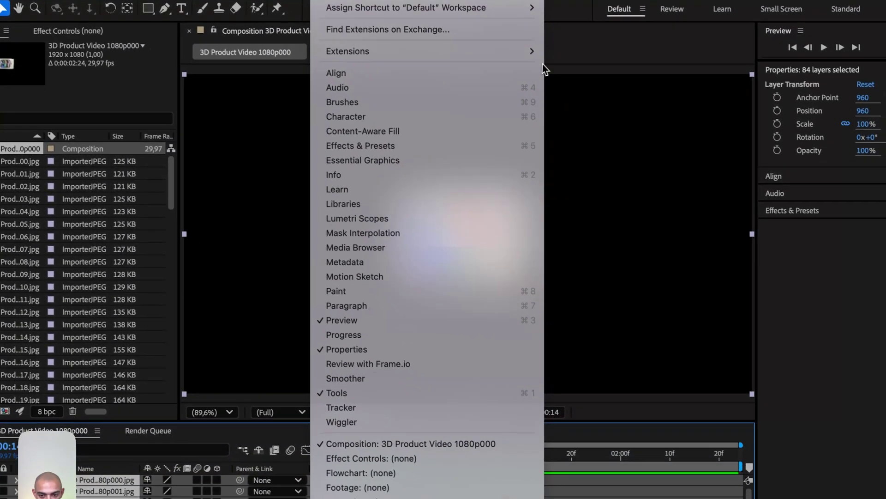
{"action": "left_click", "coordinate": [565, 52]}
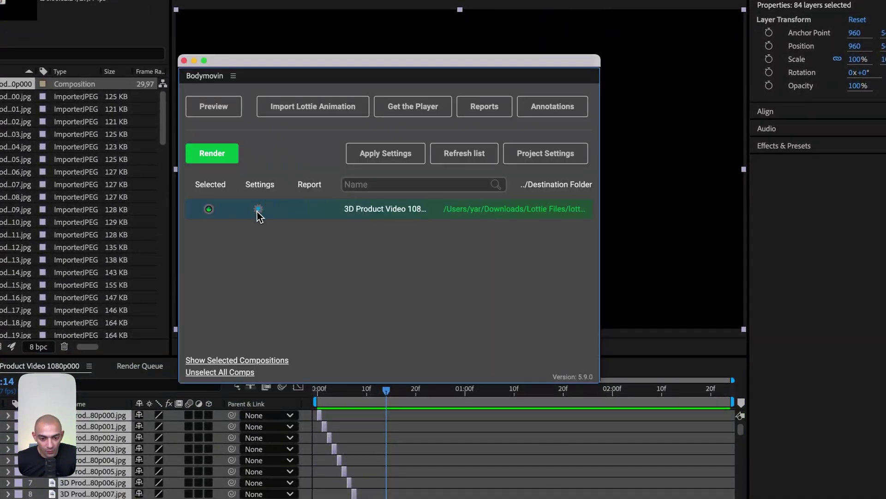
{"action": "left_click", "coordinate": [265, 277]}
{"action": "left_click", "coordinate": [211, 276]}
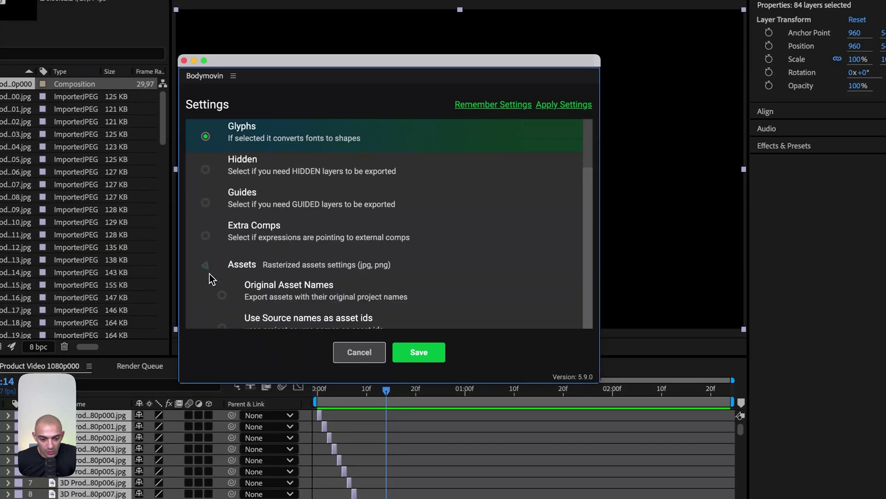
{"action": "scroll", "coordinate": [360, 253], "scroll_direction": "down", "scroll_amount": 4}
{"action": "left_click", "coordinate": [560, 224]}
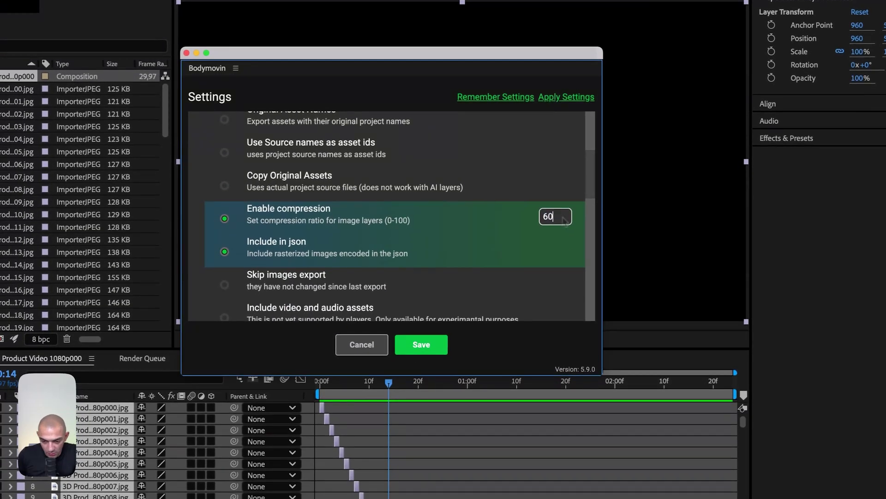
{"action": "left_click", "coordinate": [417, 342]}
{"action": "left_click", "coordinate": [203, 145]}
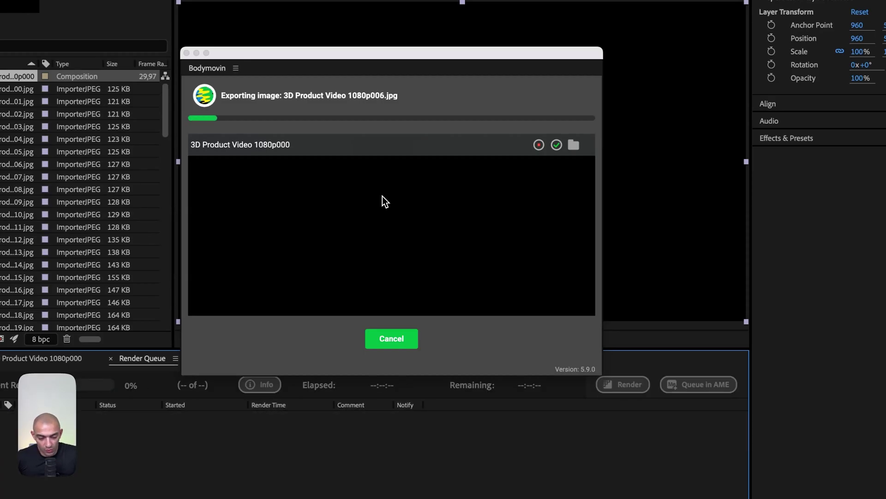
{"action": "key", "text": "super+Tab"}
{"action": "key", "text": "super+Tab"}
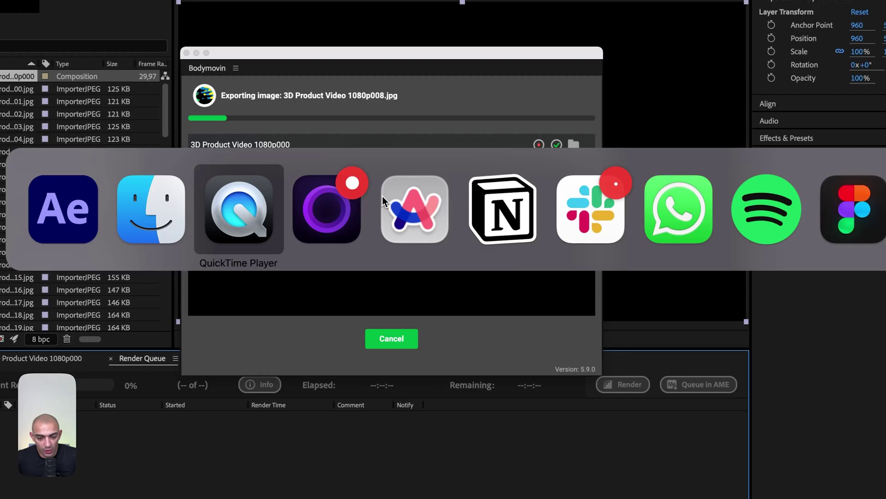
Add a Div Block just under sticky-nav in page-wrap and give it the class section-hero.
{"action": "left_click", "coordinate": [455, 227]}
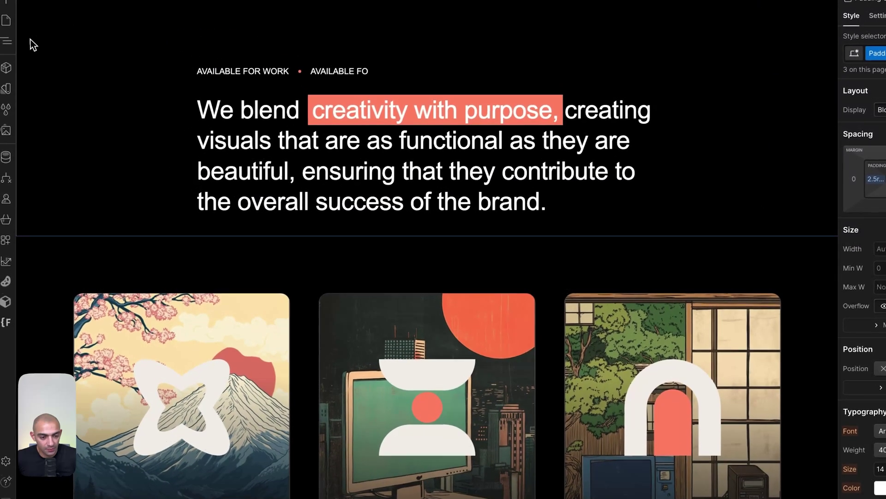
{"action": "left_click", "coordinate": [7, 41]}
{"action": "left_click", "coordinate": [31, 46]}
{"action": "left_click", "coordinate": [71, 19]}
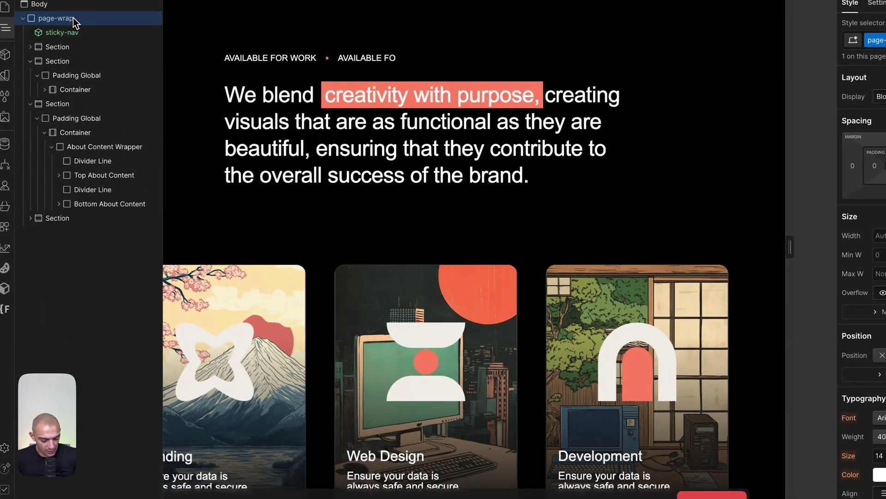
{"action": "key", "text": "a"}
{"action": "left_click", "coordinate": [52, 216]}
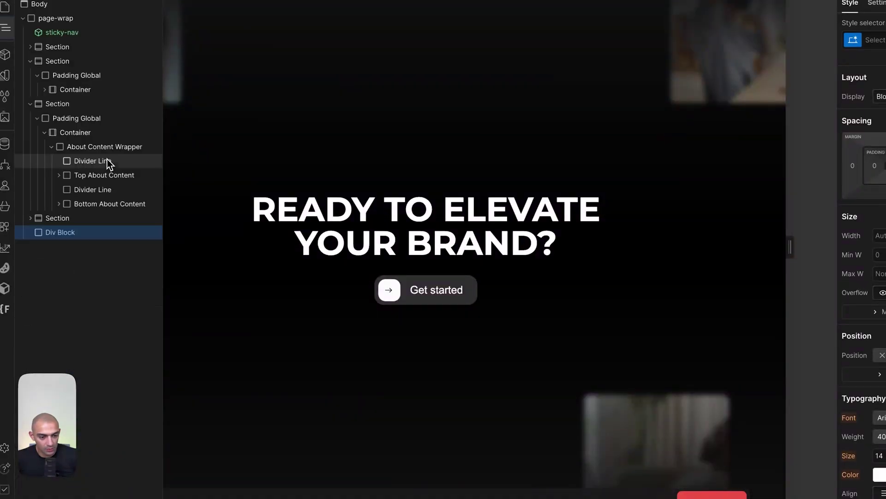
{"action": "left_click_drag", "start_coordinate": [66, 231], "coordinate": [64, 44]}
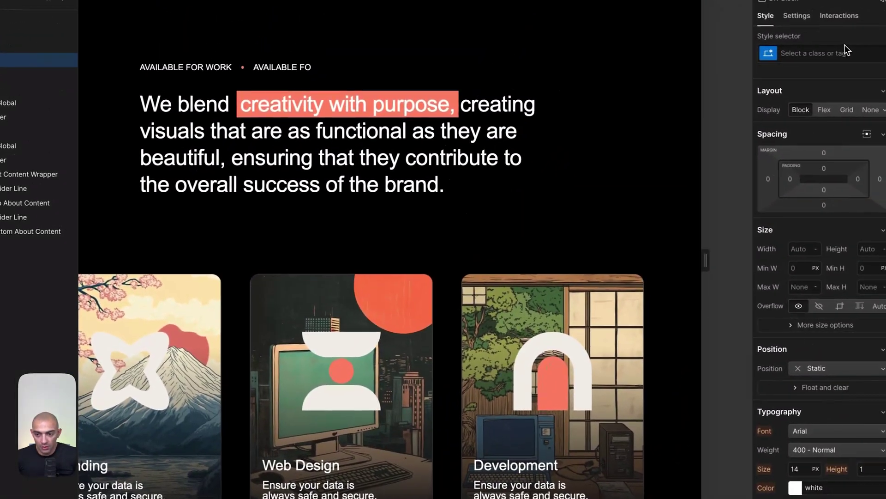
{"action": "left_click", "coordinate": [875, 47]}
{"action": "type", "text": "section"}
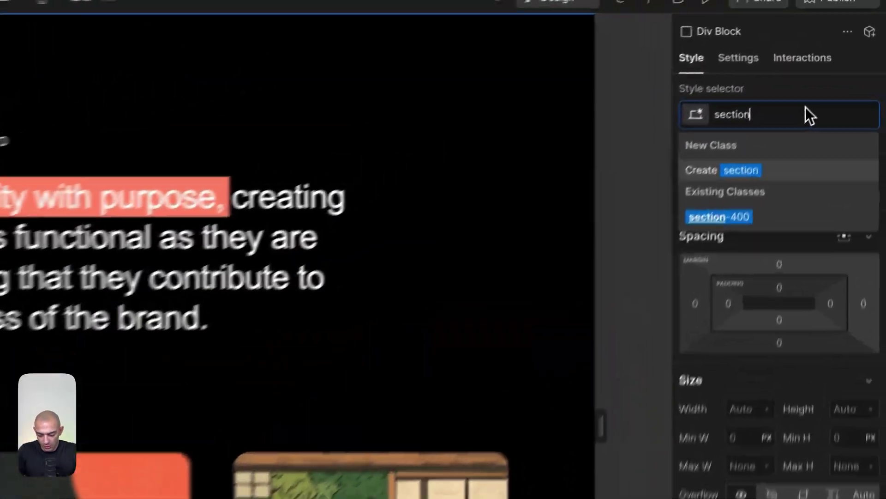
{"action": "type", "text": "-hero"}
{"action": "key", "text": "Return"}
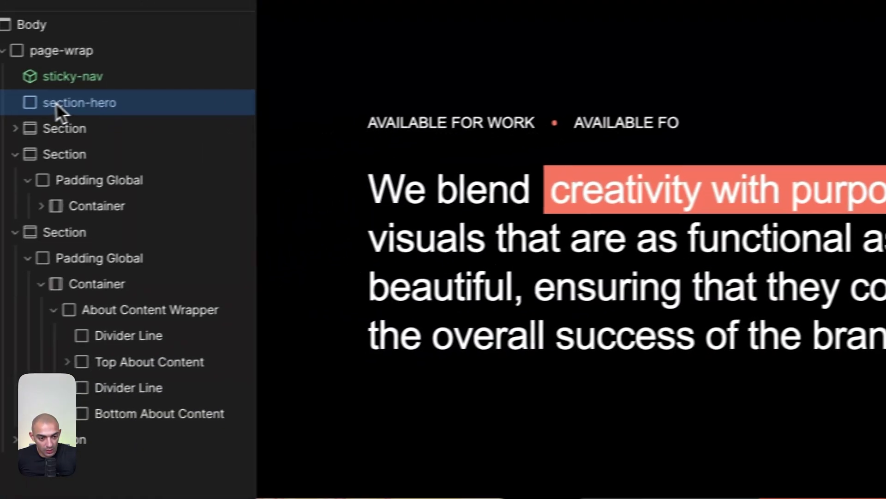
Nest a Div Block classed sticky-section inside section-hero, sized 100% wide by 100dvh tall.
{"action": "key", "text": "a"}
{"action": "left_click_drag", "start_coordinate": [91, 419], "coordinate": [233, 119]}
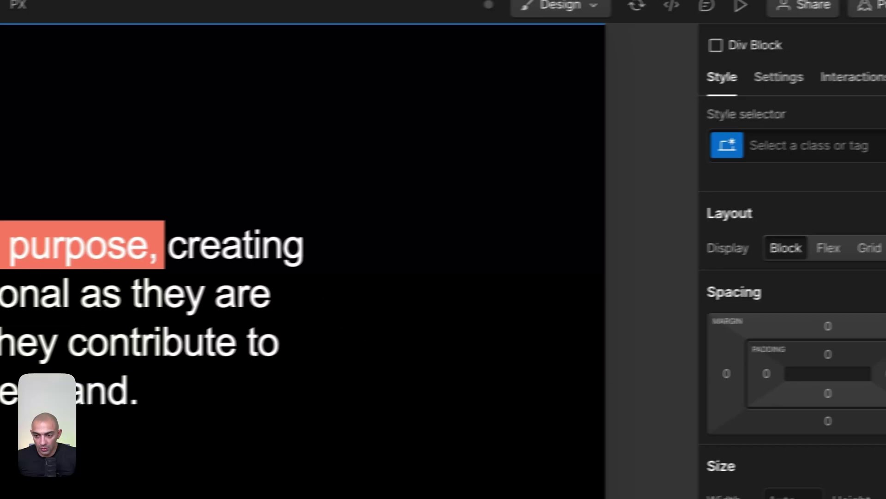
{"action": "left_click", "coordinate": [834, 154]}
{"action": "type", "text": "sticky-"}
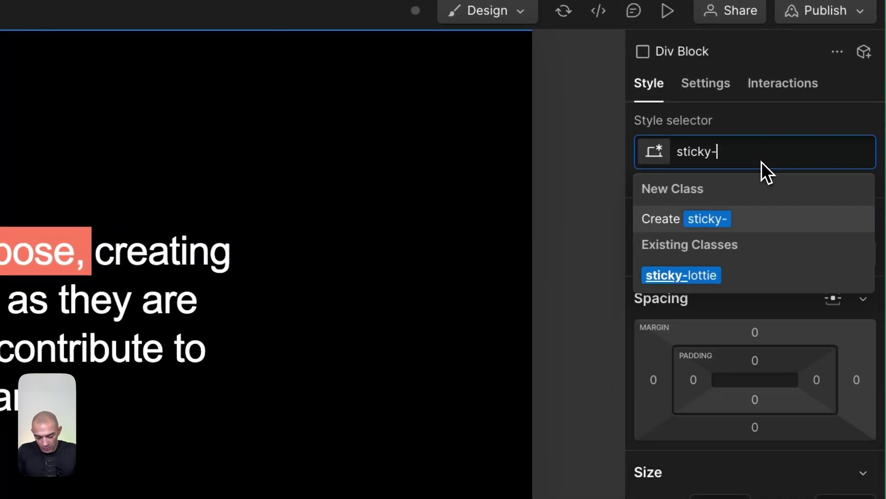
{"action": "type", "text": "section"}
{"action": "key", "text": "Return"}
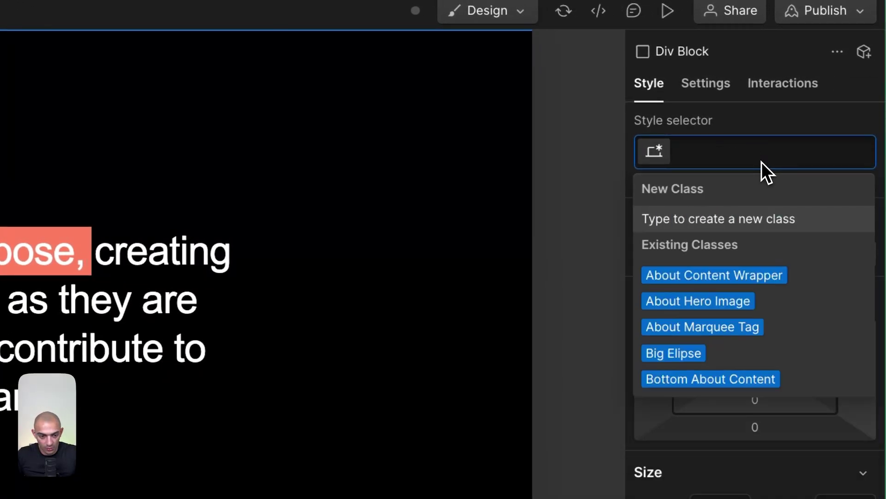
{"action": "left_click", "coordinate": [713, 386]}
{"action": "type", "text": "100"}
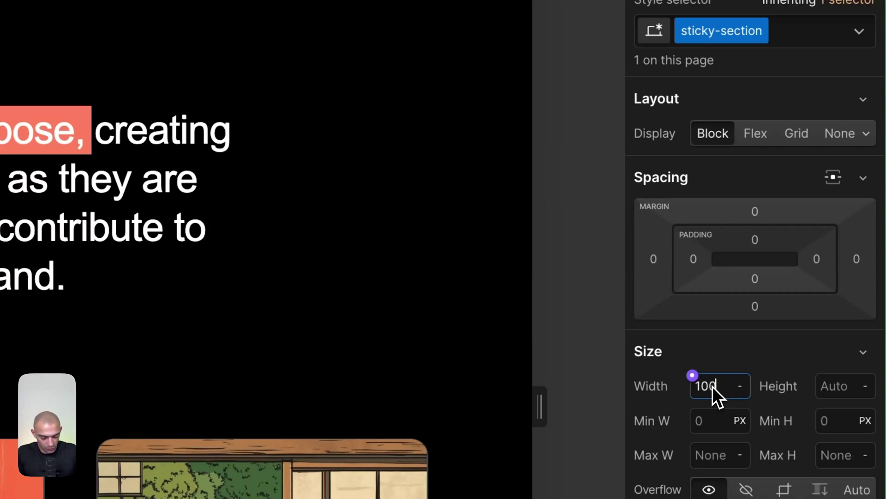
{"action": "type", "text": "%"}
{"action": "key", "text": "Tab"}
{"action": "type", "text": "1"}
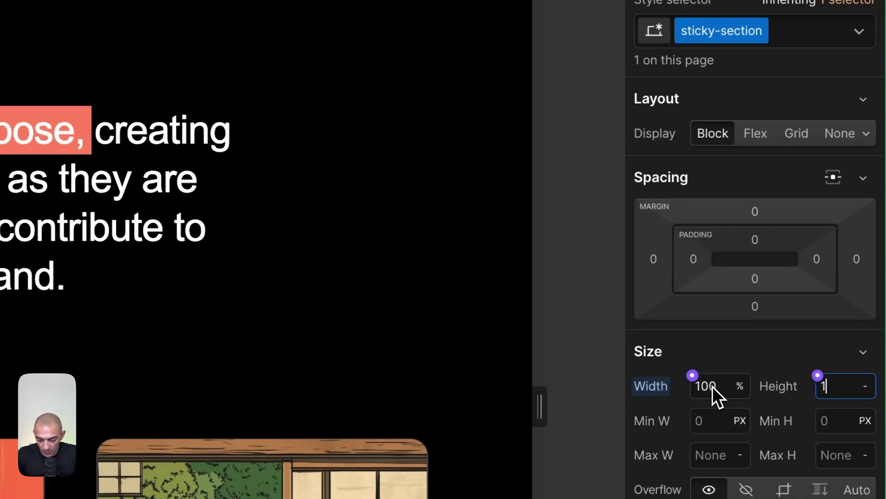
{"action": "type", "text": "00dvh"}
{"action": "key", "text": "Return"}
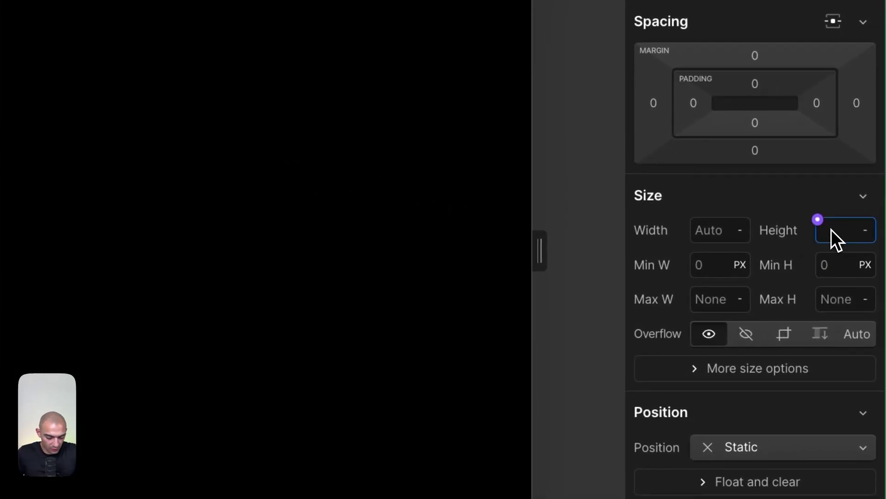
Give section-hero a height of 400dvh and relative positioning.
{"action": "type", "text": "400dvh"}
{"action": "key", "text": "Return"}
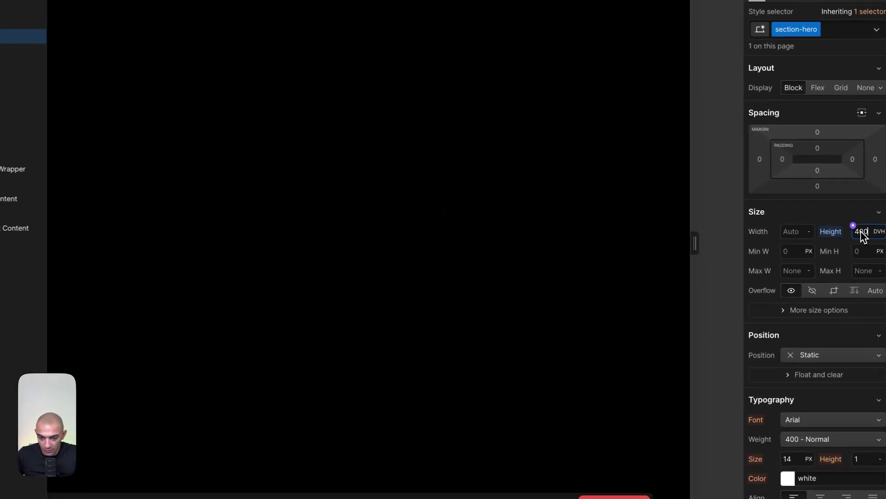
{"action": "left_click", "coordinate": [826, 330]}
{"action": "left_click", "coordinate": [811, 342]}
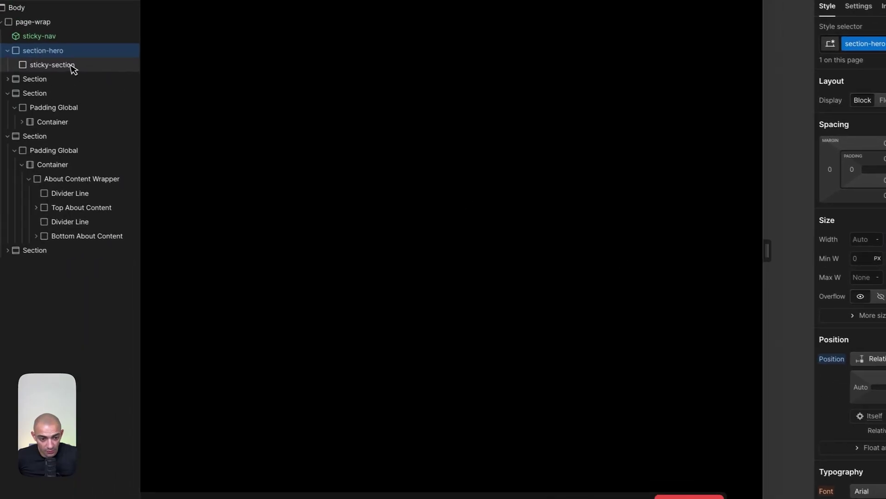
Make sticky-section sticky with a top offset of 0.
{"action": "left_click", "coordinate": [71, 71]}
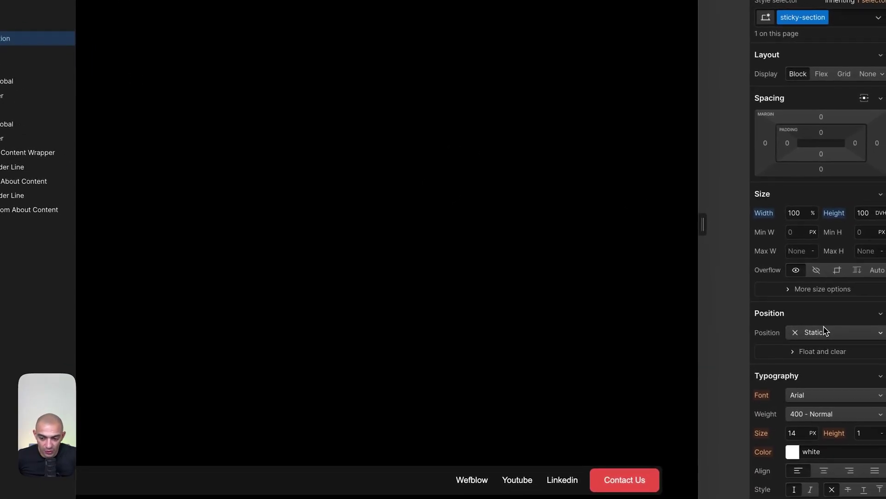
{"action": "left_click", "coordinate": [826, 332]}
{"action": "left_click", "coordinate": [814, 388]}
{"action": "left_click", "coordinate": [837, 360]}
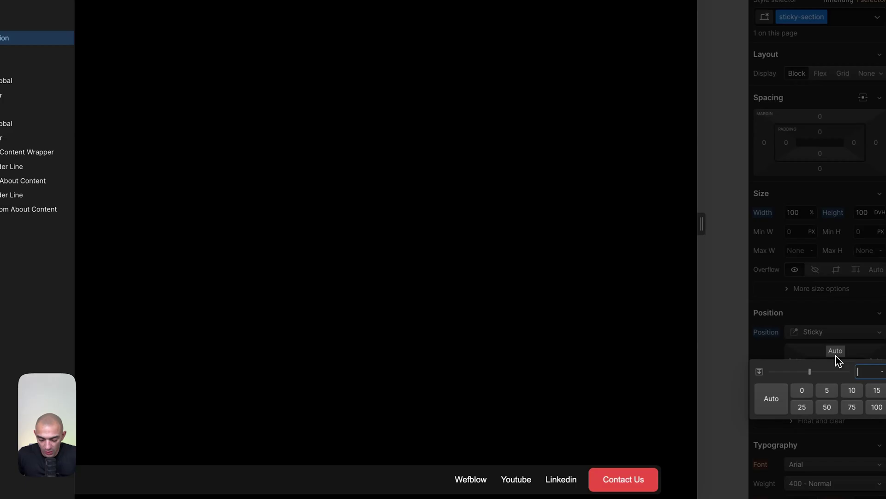
{"action": "left_click", "coordinate": [837, 360]}
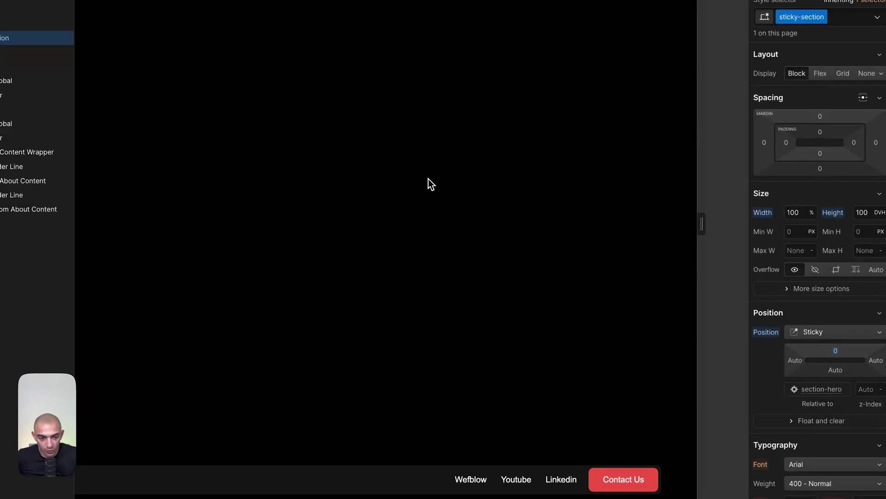
{"action": "key", "text": "a"}
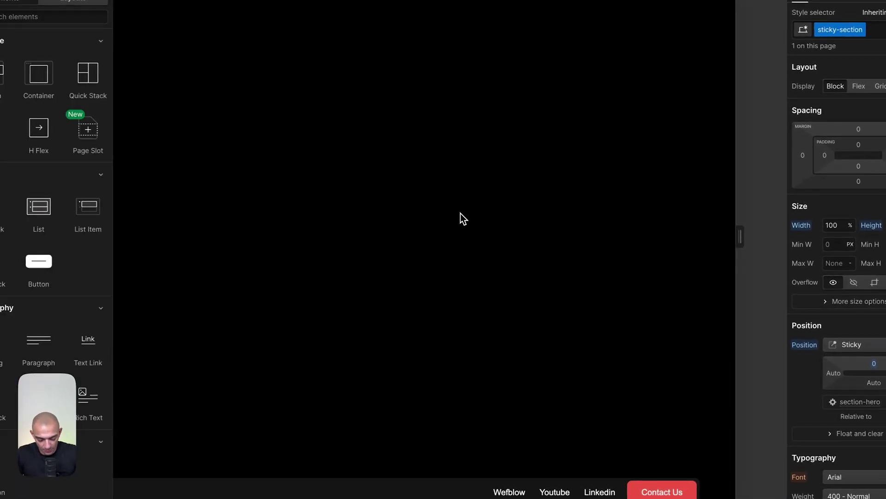
Insert a Lottie Animation element via Quick Find and preview its placeholder animation.
{"action": "key", "text": "ctrl+k"}
{"action": "type", "text": "lotti"}
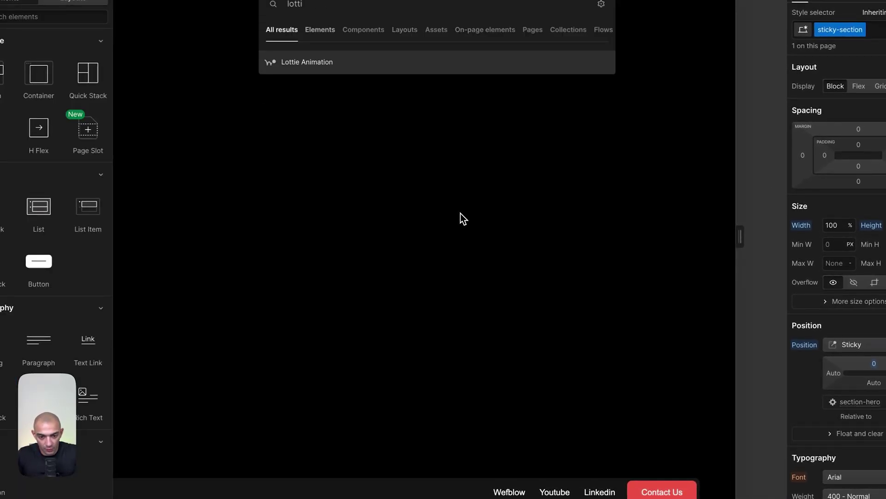
{"action": "key", "text": "Return"}
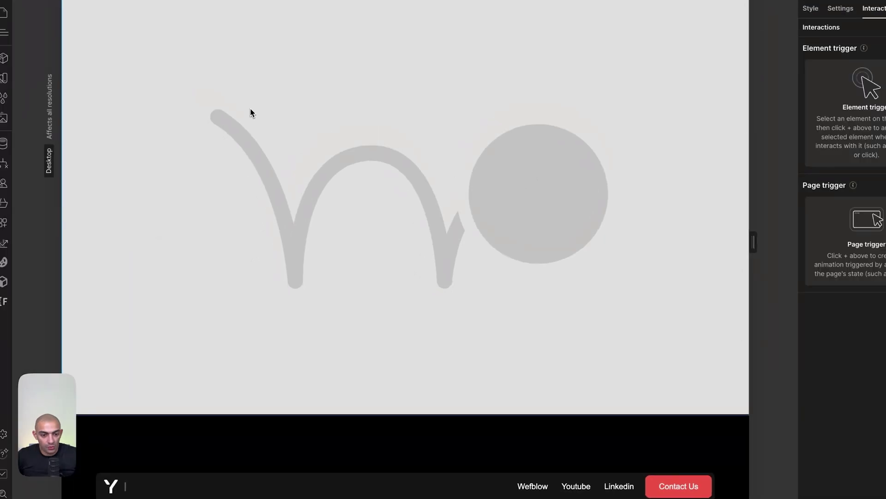
{"action": "double_click", "coordinate": [250, 109]}
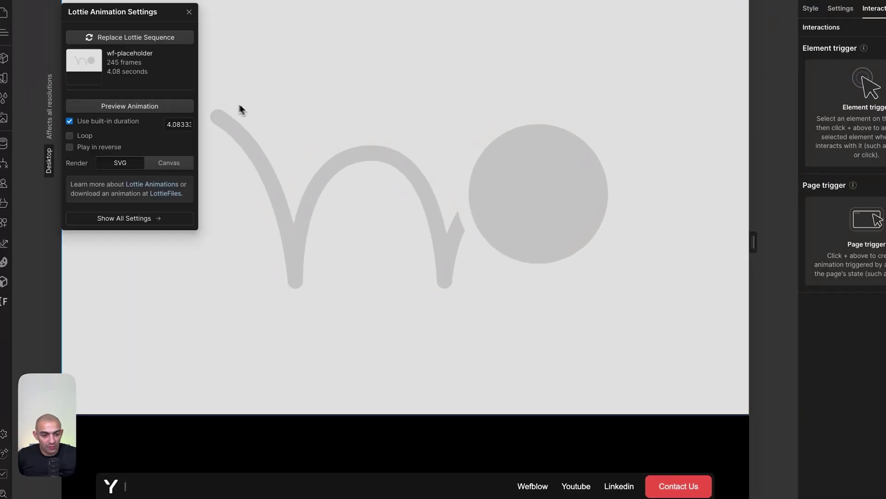
{"action": "left_click", "coordinate": [135, 106]}
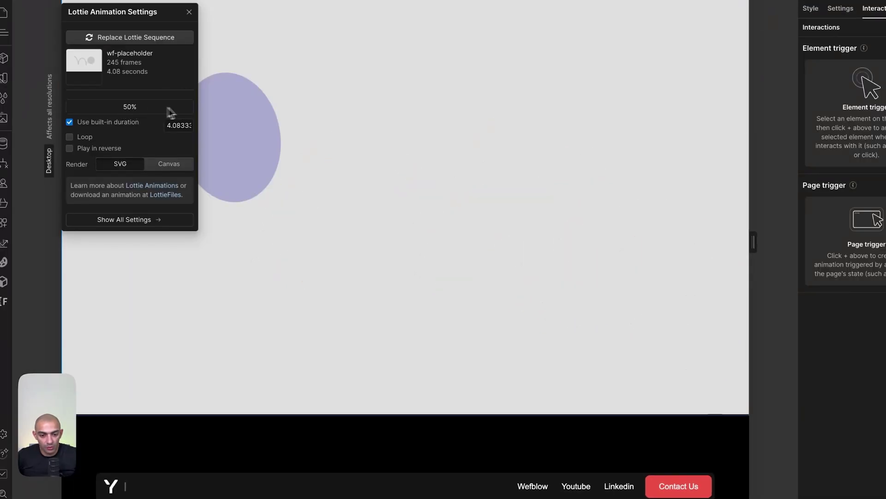
{"action": "left_click", "coordinate": [213, 111]}
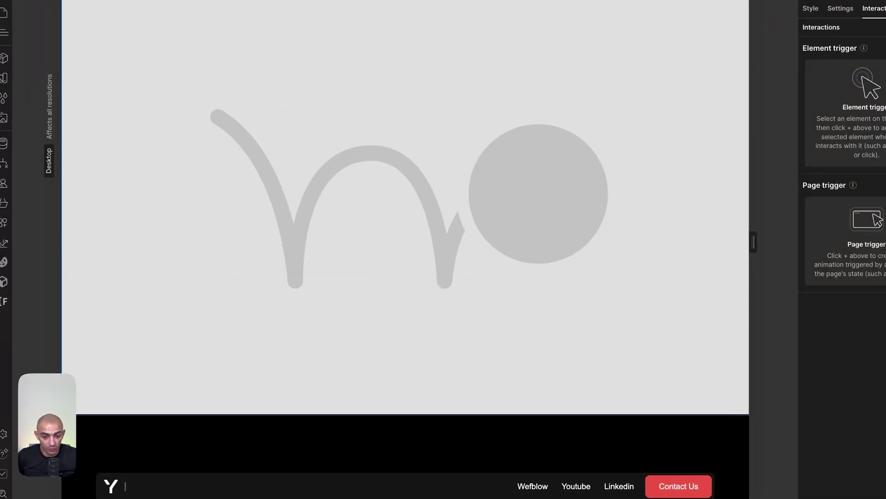
{"action": "key", "text": "z"}
{"action": "key", "text": "z"}
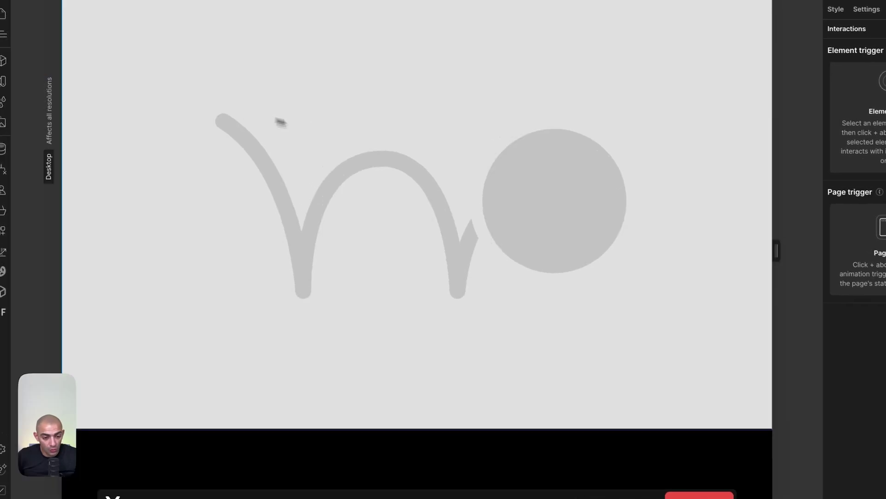
Upload lottie1.json to the assets and swap it in as the Lottie's TV animation.
{"action": "double_click", "coordinate": [371, 138]}
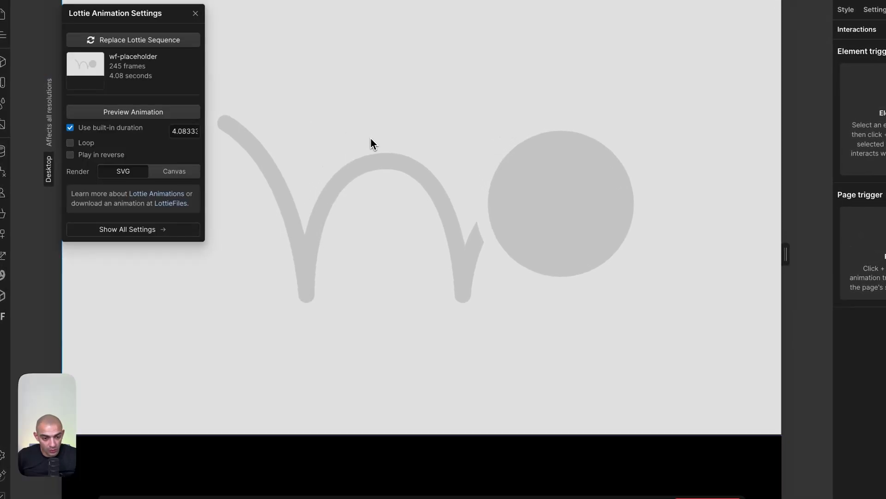
{"action": "left_click", "coordinate": [167, 41]}
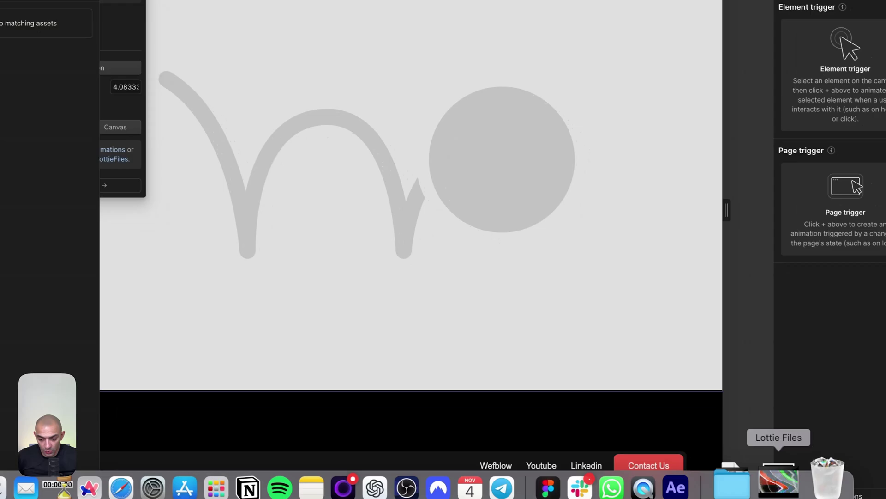
{"action": "left_click", "coordinate": [778, 480]}
{"action": "scroll", "coordinate": [693, 277], "scroll_direction": "down", "scroll_amount": 10}
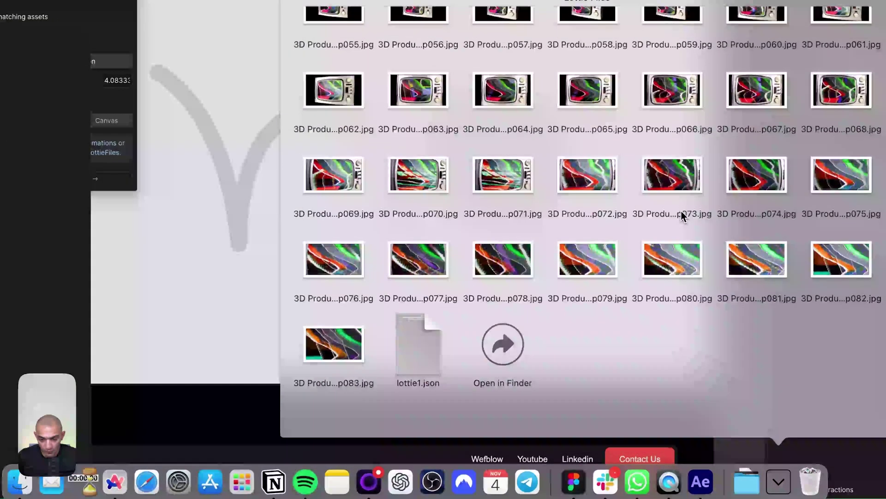
{"action": "left_click_drag", "start_coordinate": [419, 386], "coordinate": [2, 199]}
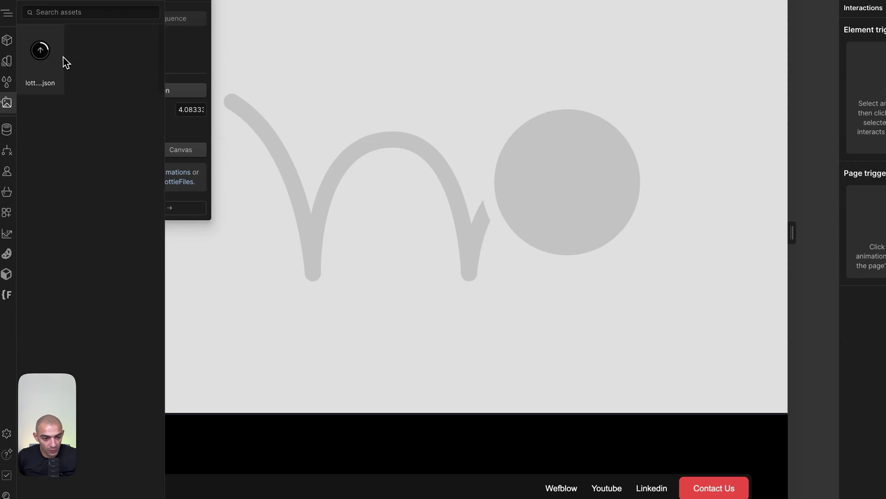
{"action": "left_click", "coordinate": [44, 71]}
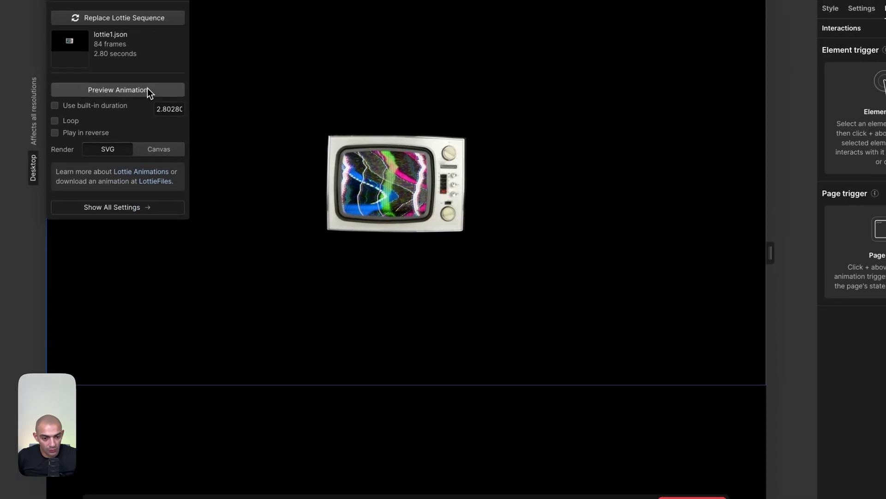
{"action": "left_click", "coordinate": [176, 90]}
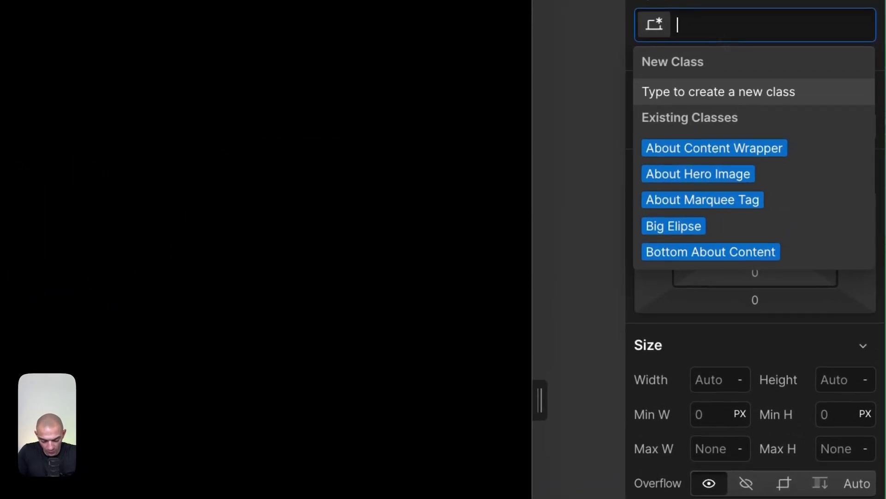
Apply a new full-size class to the Lottie element, then select section-hero.
{"action": "type", "text": "full-size"}
{"action": "key", "text": "Return"}
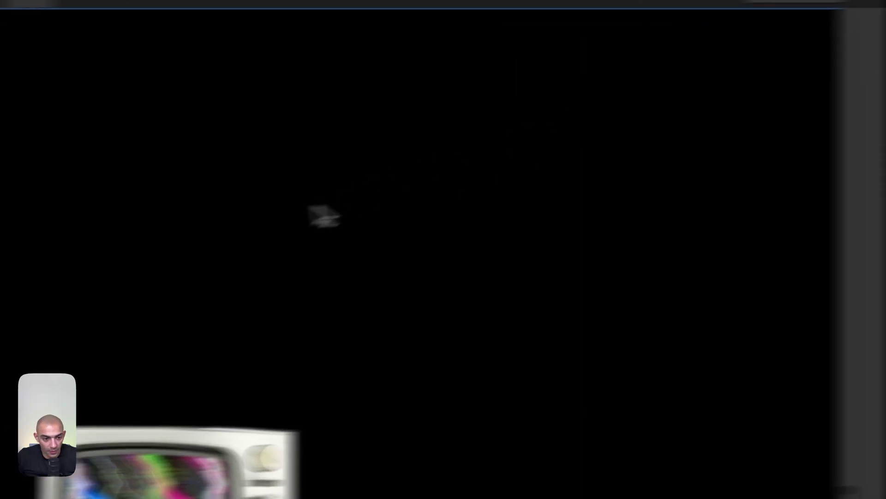
{"action": "left_click", "coordinate": [81, 71]}
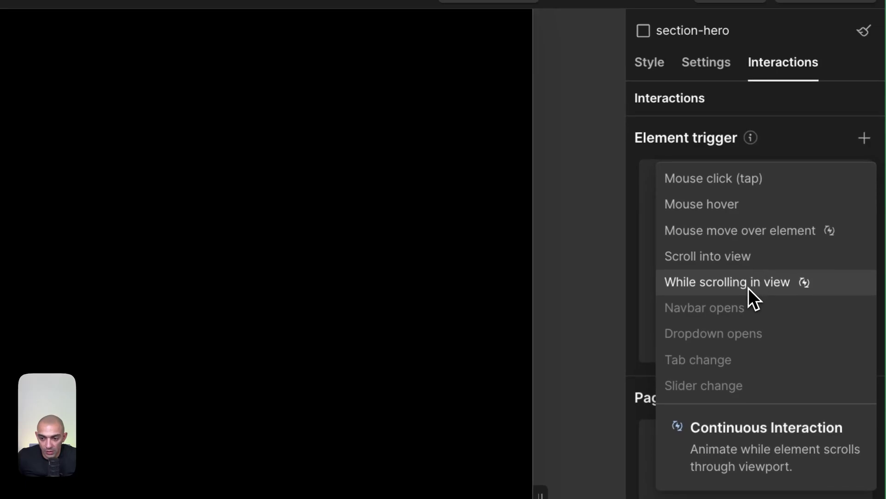
Set section-hero's trigger to While scrolling in view playing a scroll animation.
{"action": "left_click", "coordinate": [749, 286]}
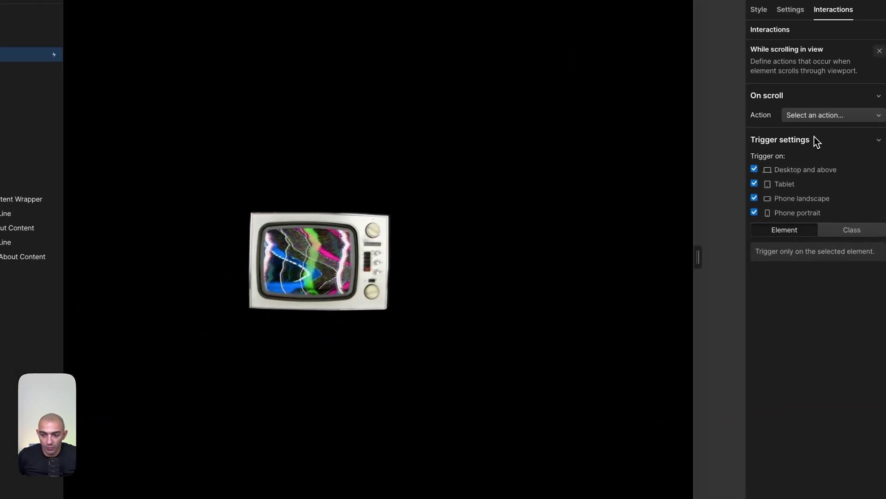
{"action": "left_click", "coordinate": [838, 114]}
{"action": "left_click", "coordinate": [814, 139]}
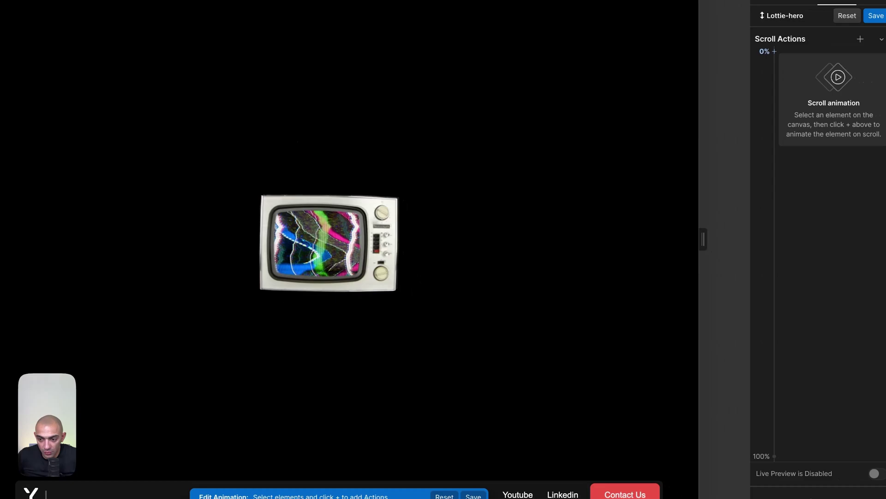
Add a Lottie action on full-size with 0 progress at the start keyframe, then select the 100% keyframe.
{"action": "left_click", "coordinate": [882, 51]}
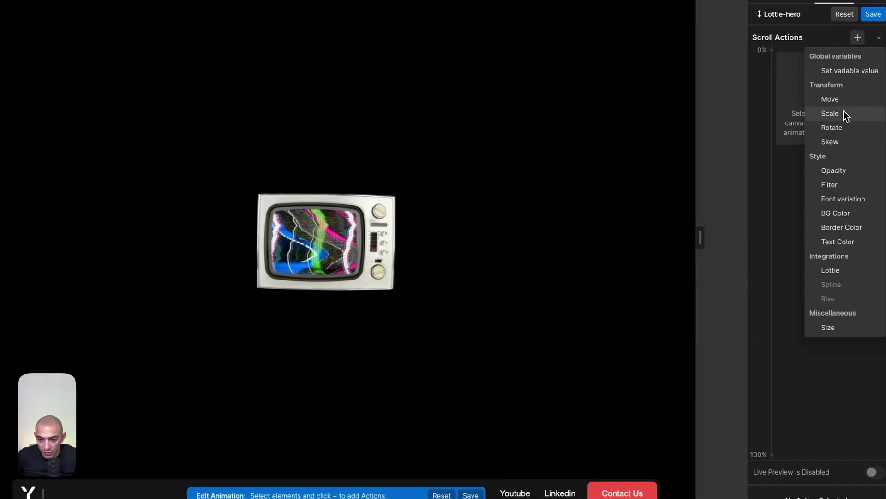
{"action": "left_click", "coordinate": [839, 272]}
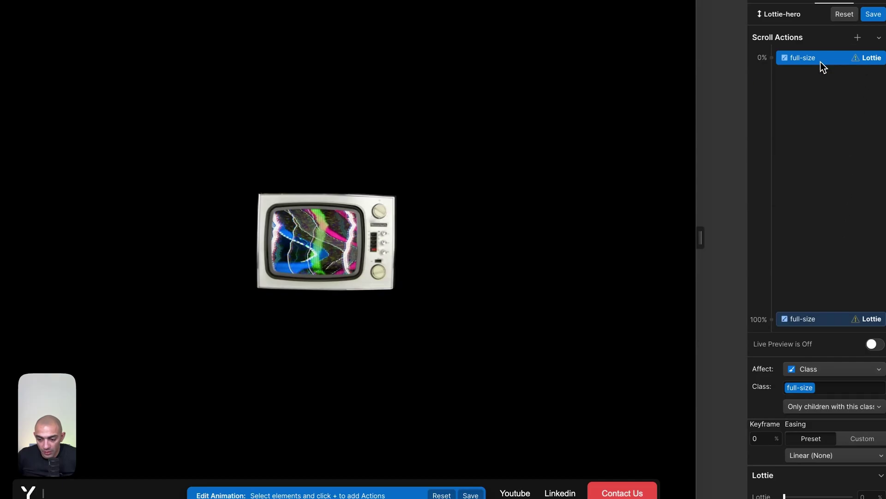
{"action": "left_click", "coordinate": [867, 496]}
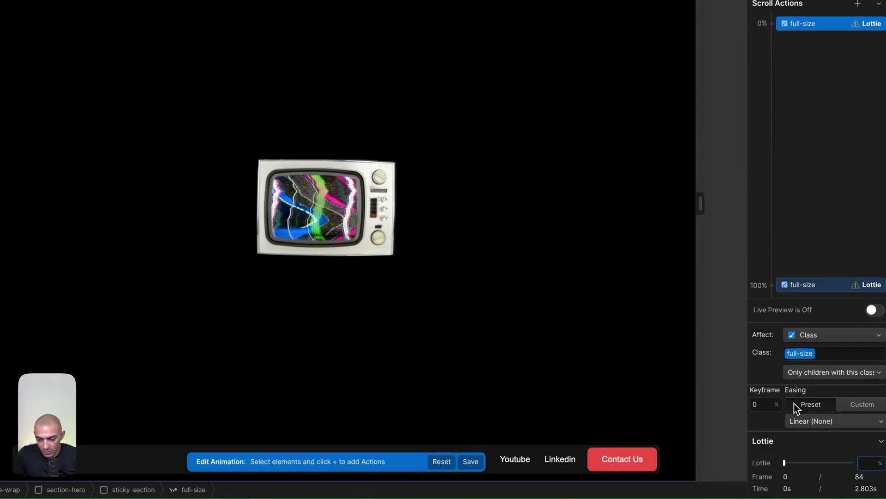
{"action": "type", "text": "0"}
{"action": "key", "text": "BackSpace"}
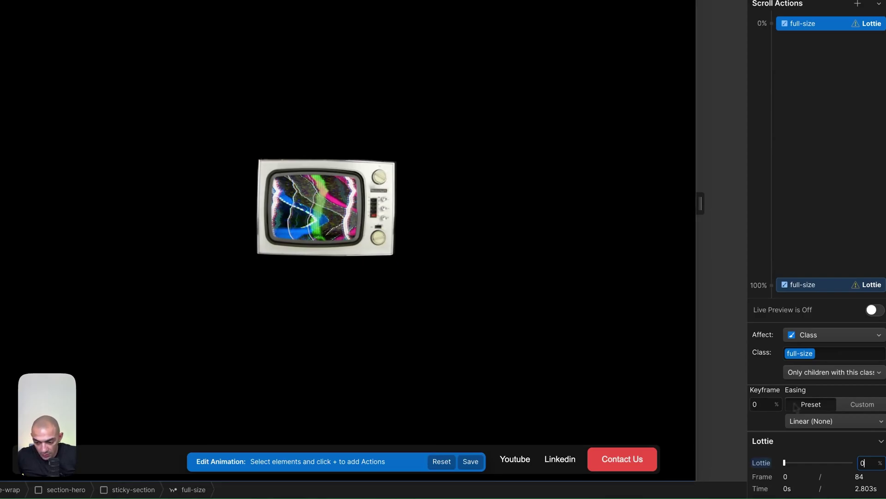
{"action": "left_click", "coordinate": [819, 301]}
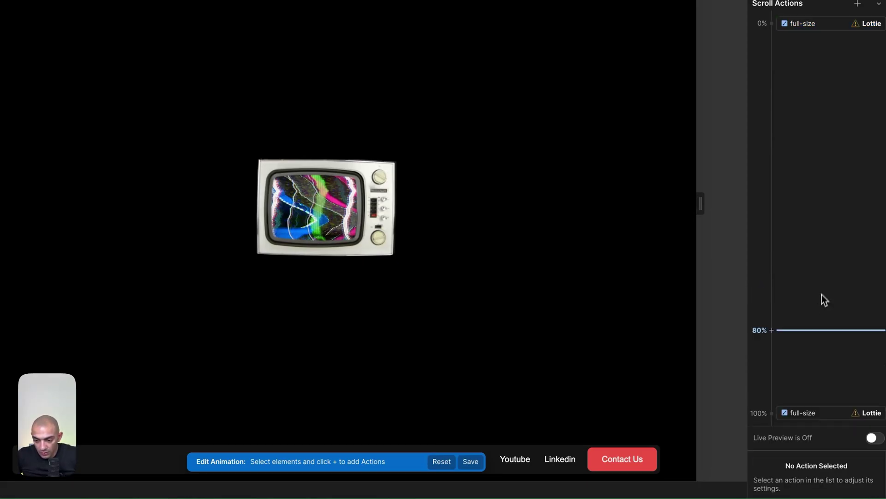
{"action": "left_click", "coordinate": [819, 412]}
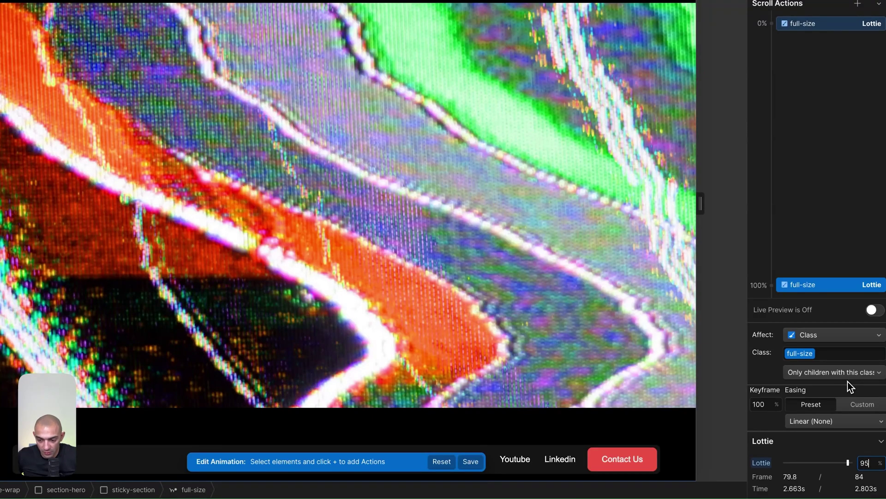
Turn on Live Preview and scroll the canvas up and down to watch the TV Lottie scrub.
{"action": "left_click", "coordinate": [873, 309]}
{"action": "scroll", "coordinate": [558, 254], "scroll_direction": "down", "scroll_amount": 10}
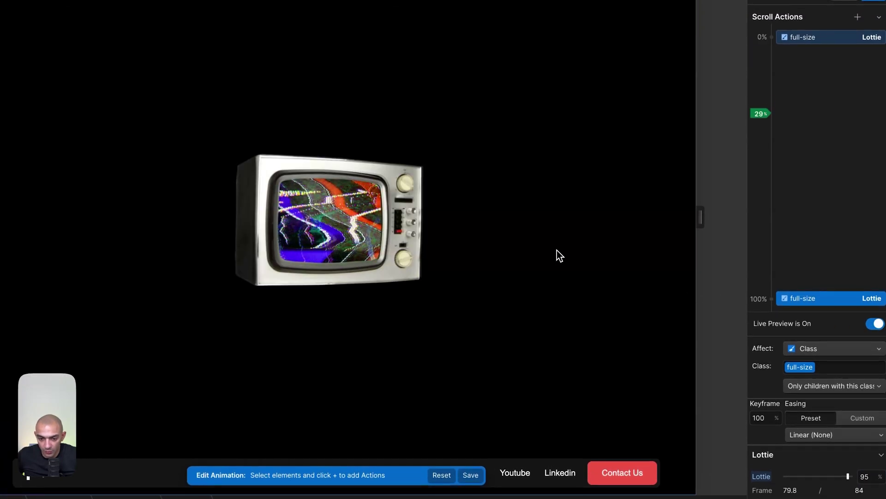
{"action": "scroll", "coordinate": [559, 253], "scroll_direction": "down", "scroll_amount": 4}
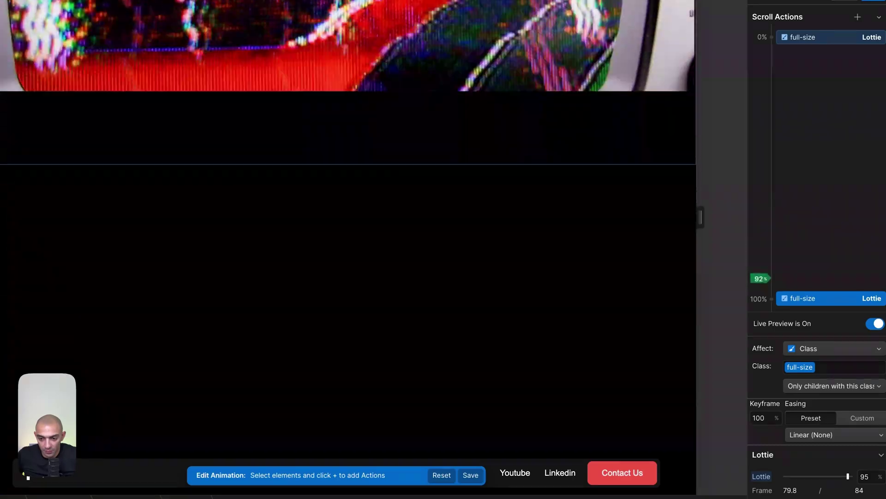
{"action": "scroll", "coordinate": [558, 254], "scroll_direction": "up", "scroll_amount": 8}
{"action": "scroll", "coordinate": [348, 247], "scroll_direction": "up", "scroll_amount": 4}
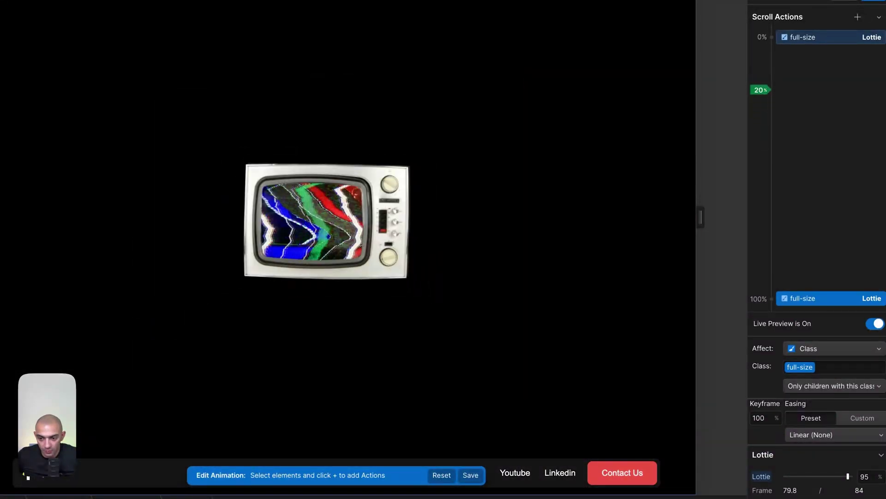
{"action": "scroll", "coordinate": [348, 247], "scroll_direction": "down", "scroll_amount": 12}
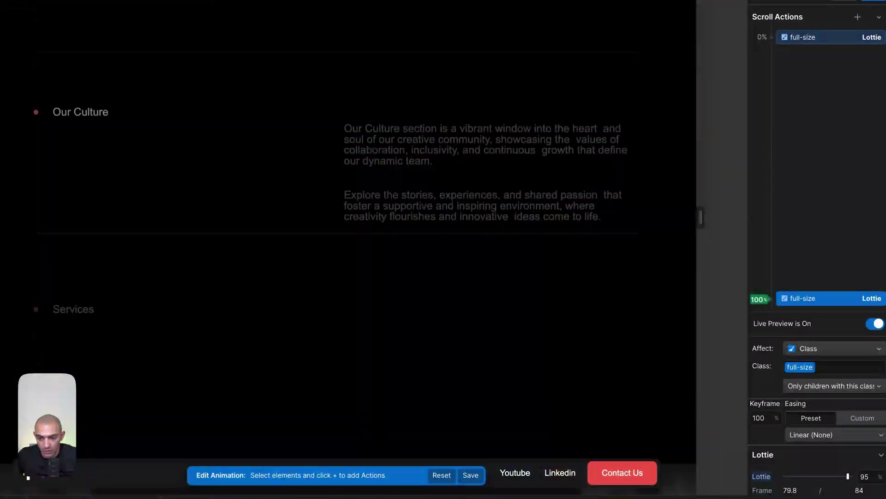
{"action": "scroll", "coordinate": [348, 247], "scroll_direction": "up", "scroll_amount": 7}
{"action": "scroll", "coordinate": [349, 247], "scroll_direction": "up", "scroll_amount": 4}
{"action": "scroll", "coordinate": [349, 247], "scroll_direction": "down", "scroll_amount": 8}
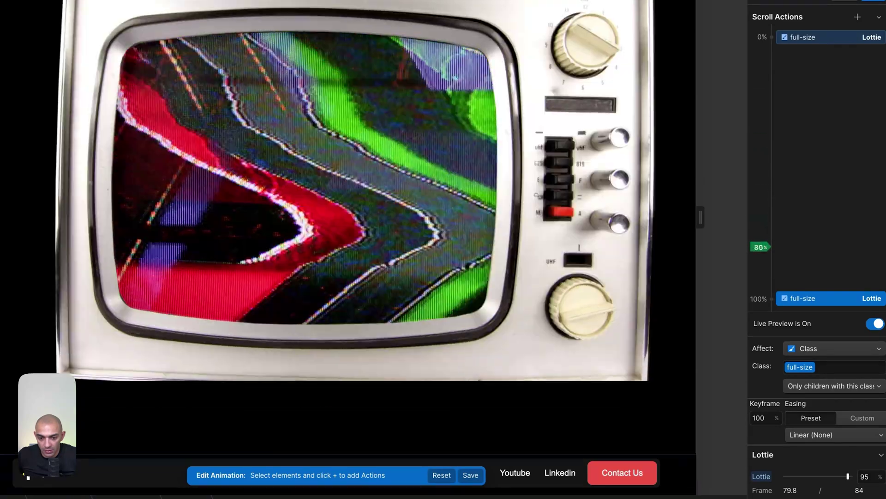
{"action": "scroll", "coordinate": [348, 247], "scroll_direction": "up", "scroll_amount": 4}
{"action": "scroll", "coordinate": [348, 247], "scroll_direction": "down", "scroll_amount": 3}
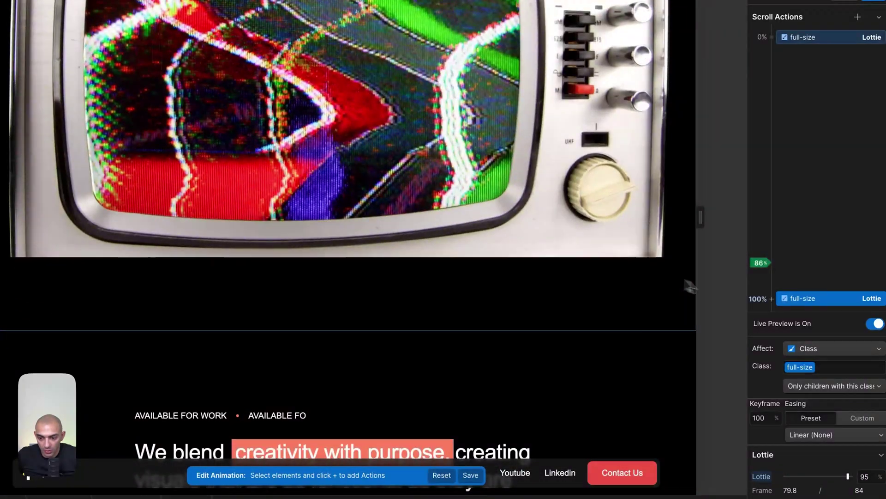